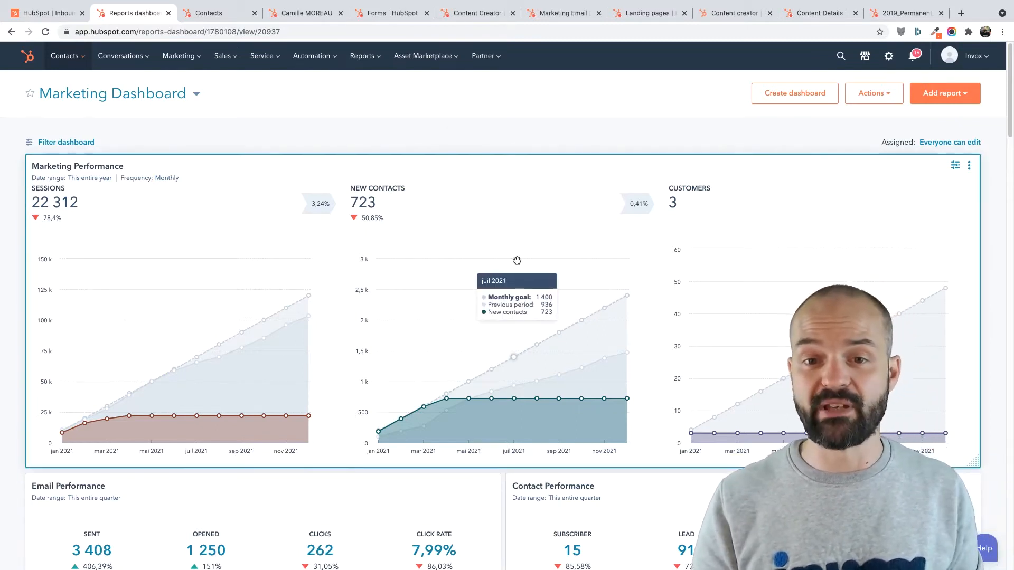
# Step: Review the Marketing Dashboard reports, from marketing, email, contact and landing page performance to the lifecycle funnel, qualified leads and personas
pyautogui.scroll(-3, 516, 262)
pyautogui.scroll(-4, 516, 260)
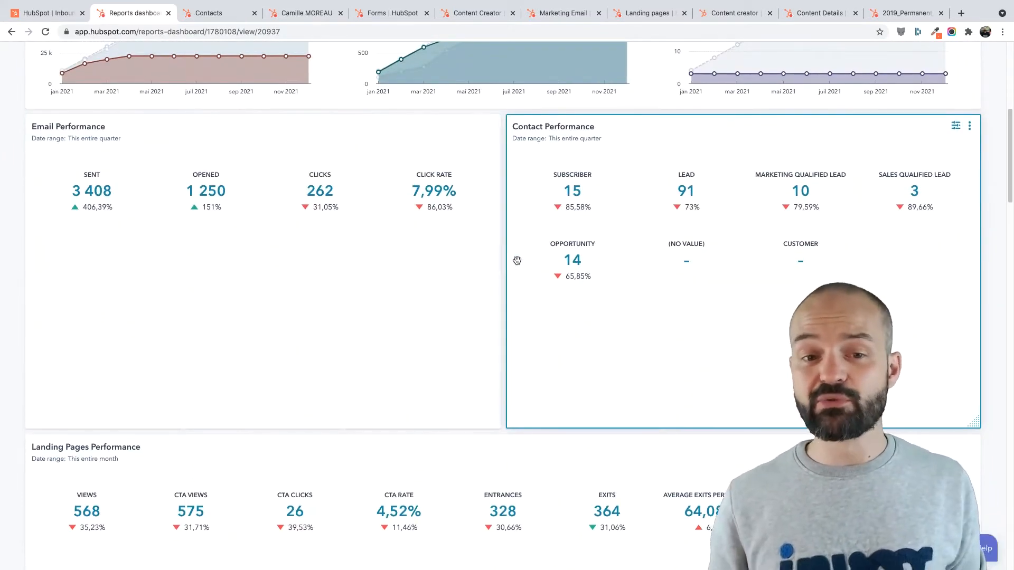
pyautogui.scroll(5, 517, 260)
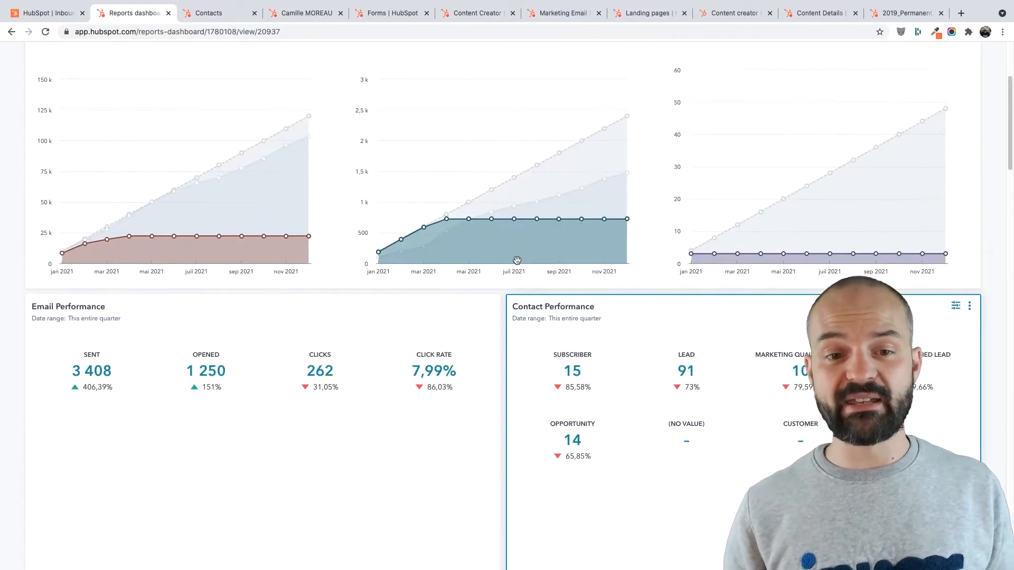
pyautogui.moveTo(137, 235)
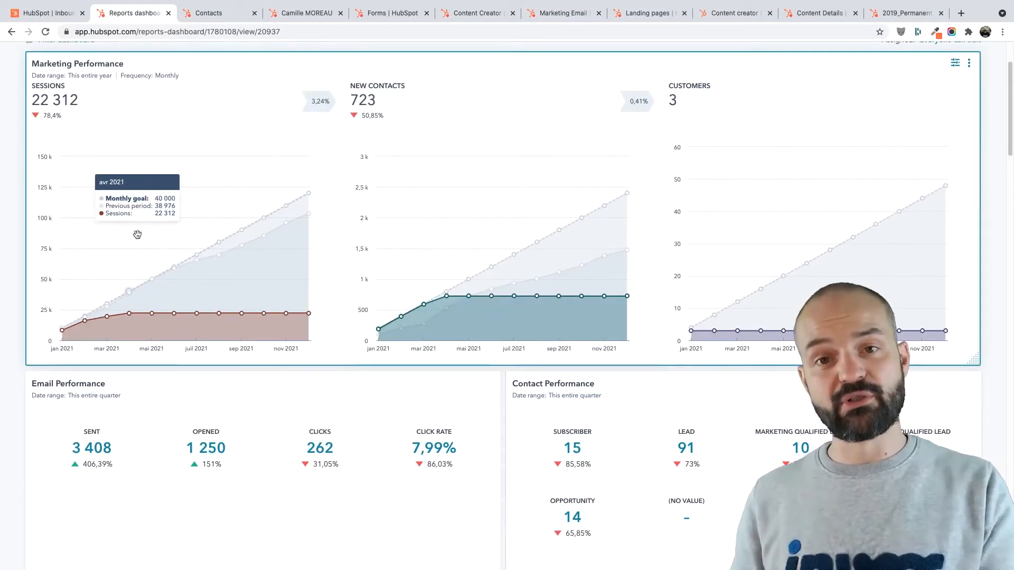
pyautogui.scroll(-5, 439, 316)
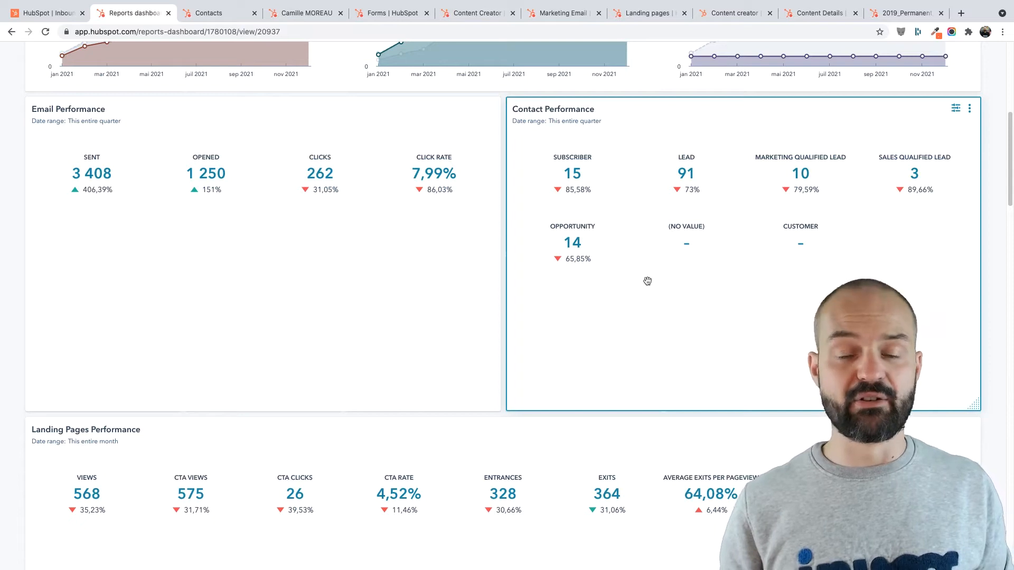
pyautogui.scroll(-7, 648, 280)
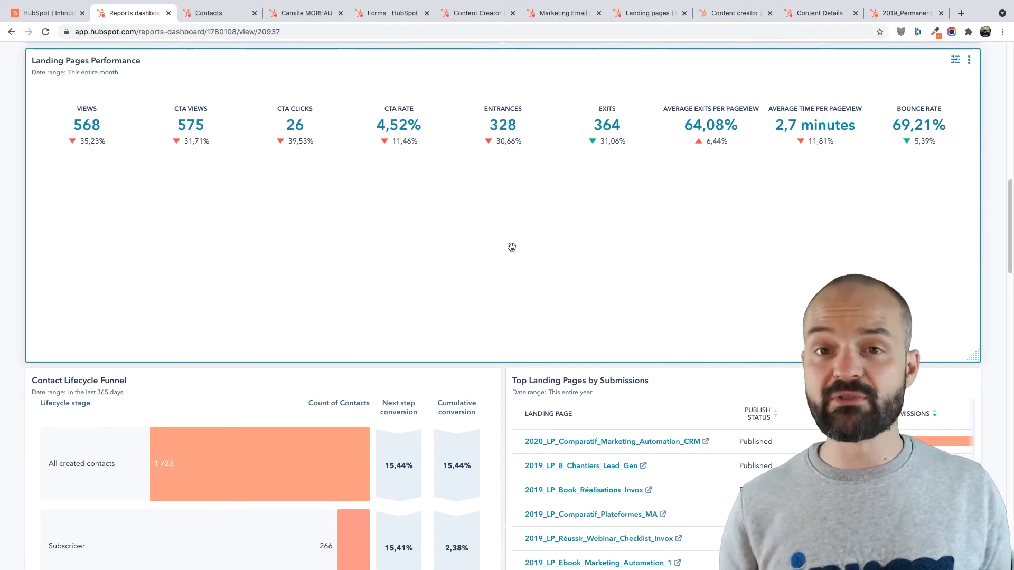
pyautogui.scroll(-6, 512, 247)
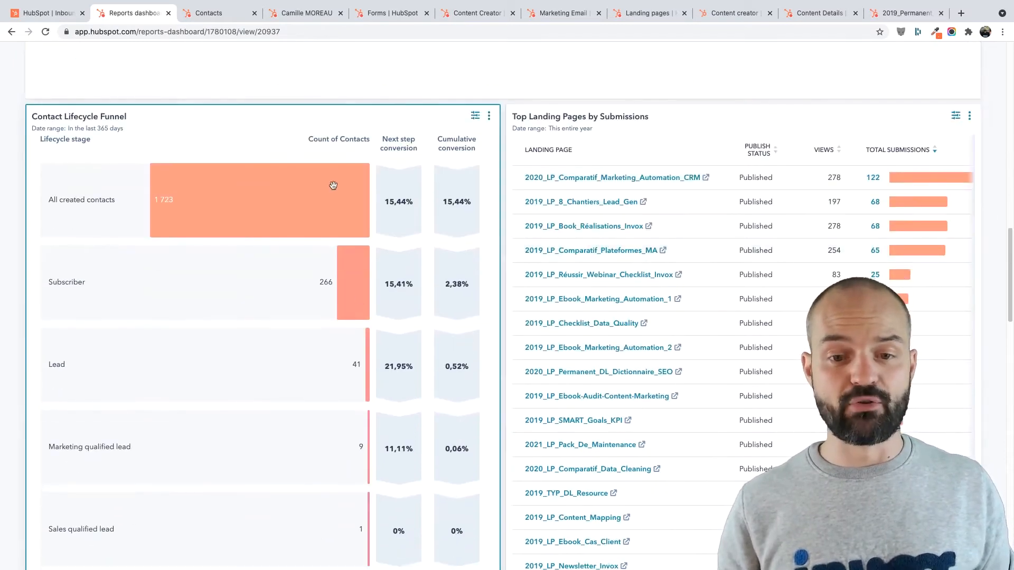
pyautogui.scroll(-1, 362, 299)
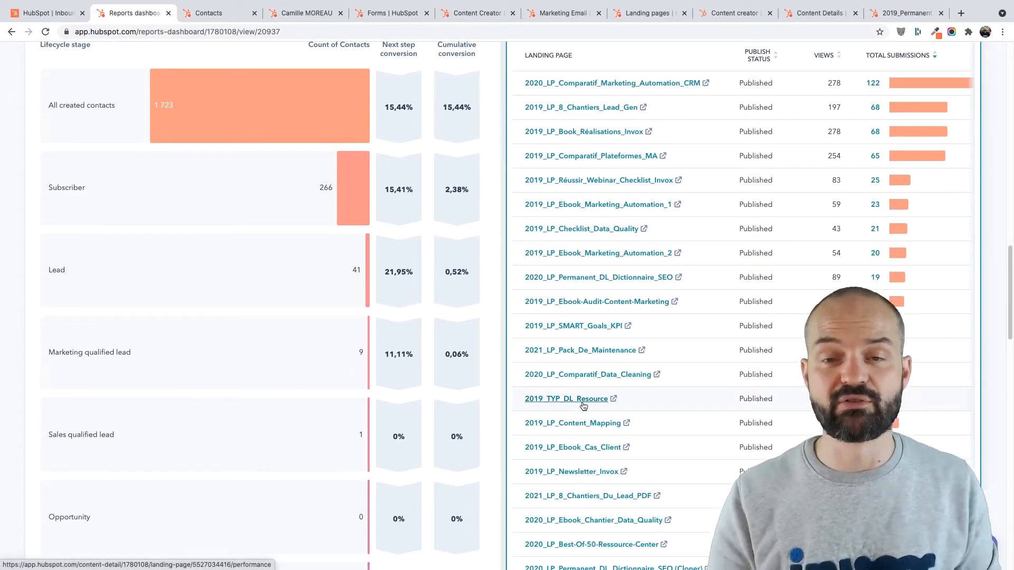
pyautogui.scroll(-9, 583, 405)
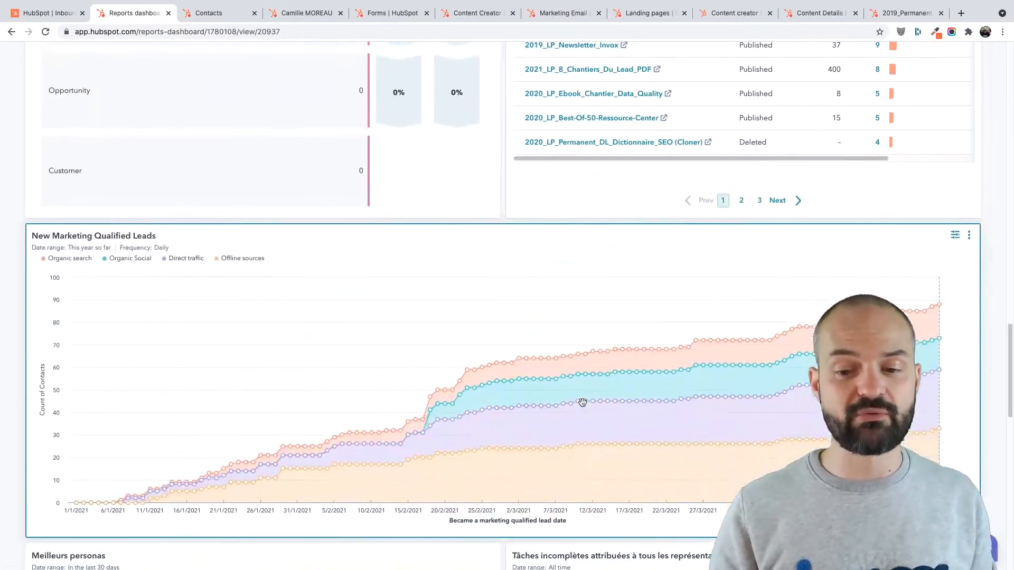
pyautogui.moveTo(584, 321)
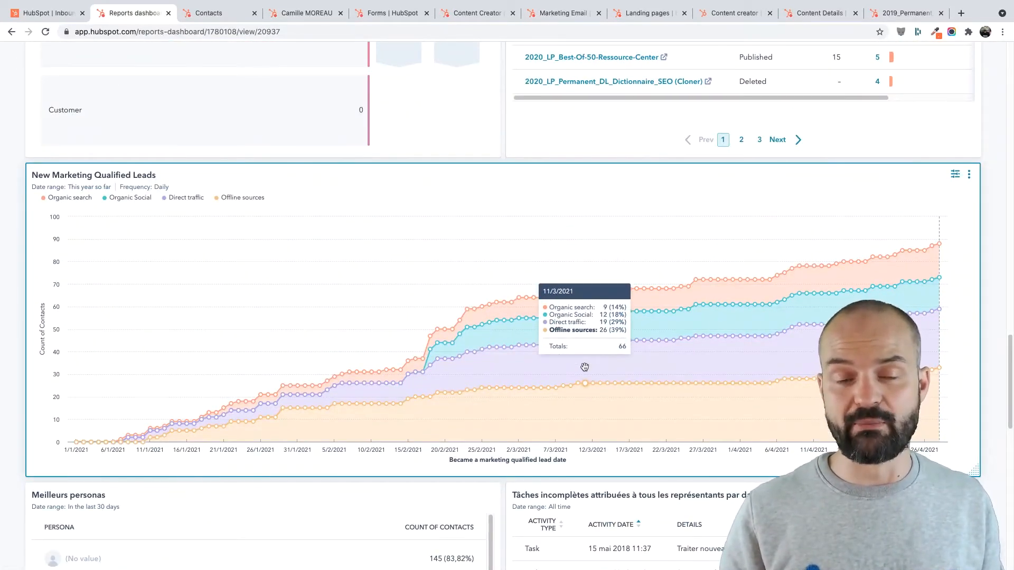
pyautogui.scroll(-6, 584, 367)
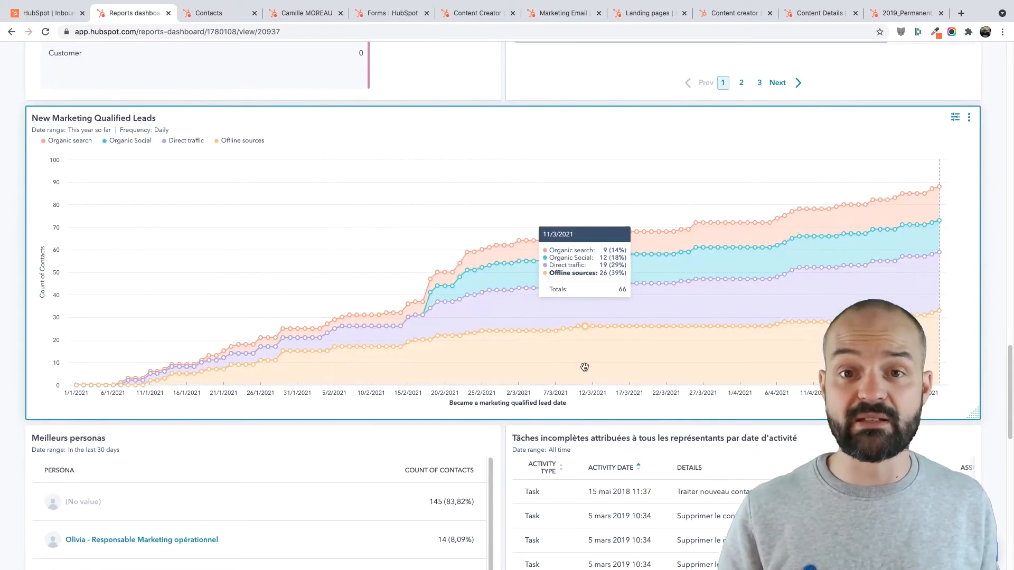
pyautogui.scroll(-4, 584, 367)
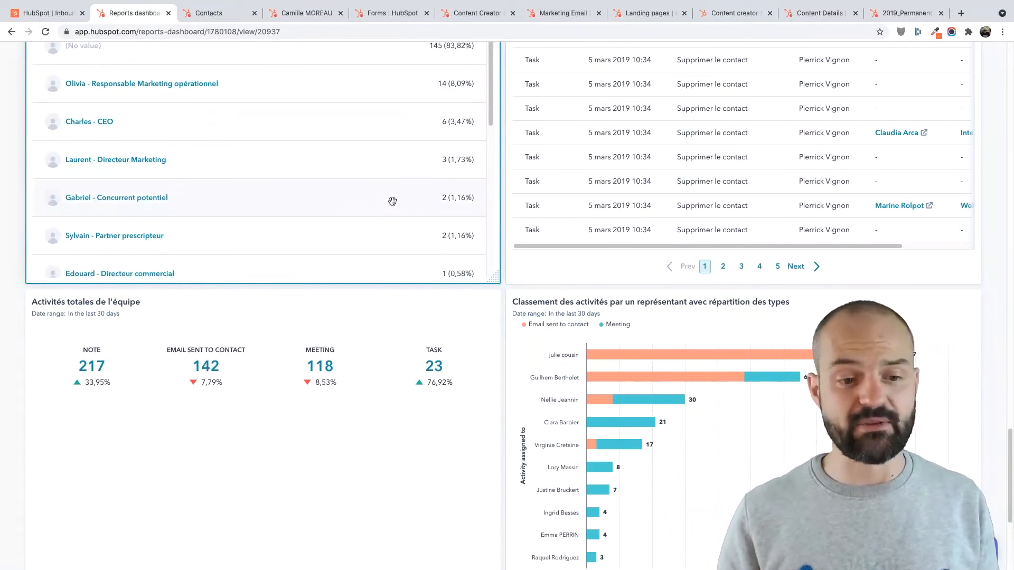
# Step: Open the all-contacts list and look through its records and property columns, including email and persona
pyautogui.click(220, 15)
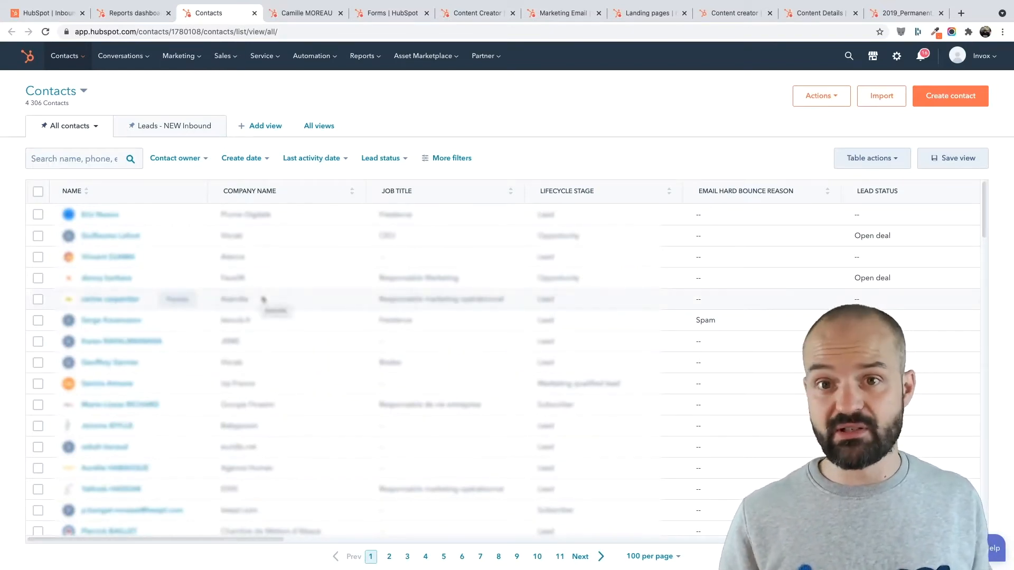
pyautogui.scroll(-4, 214, 341)
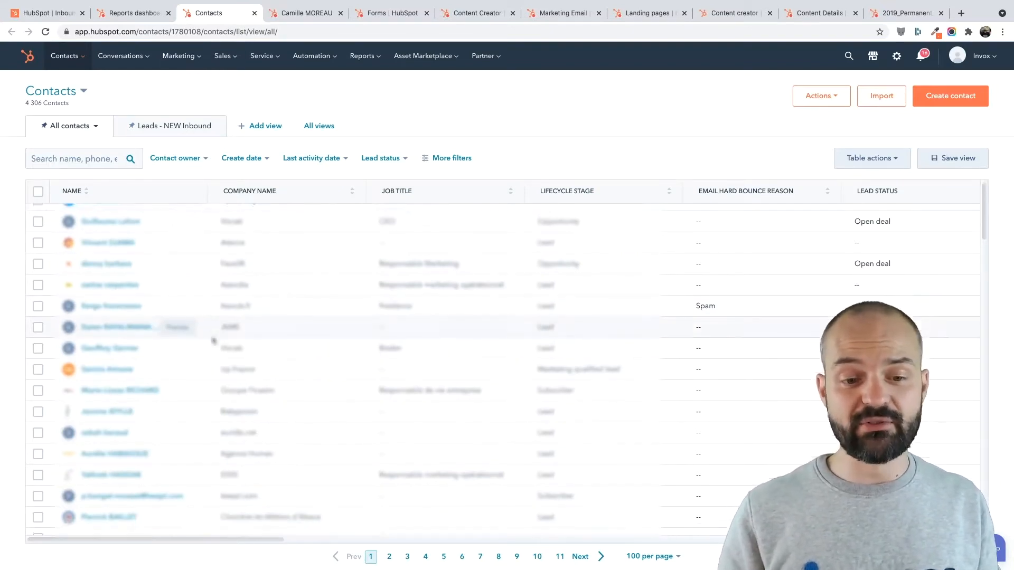
pyautogui.scroll(-2, 213, 340)
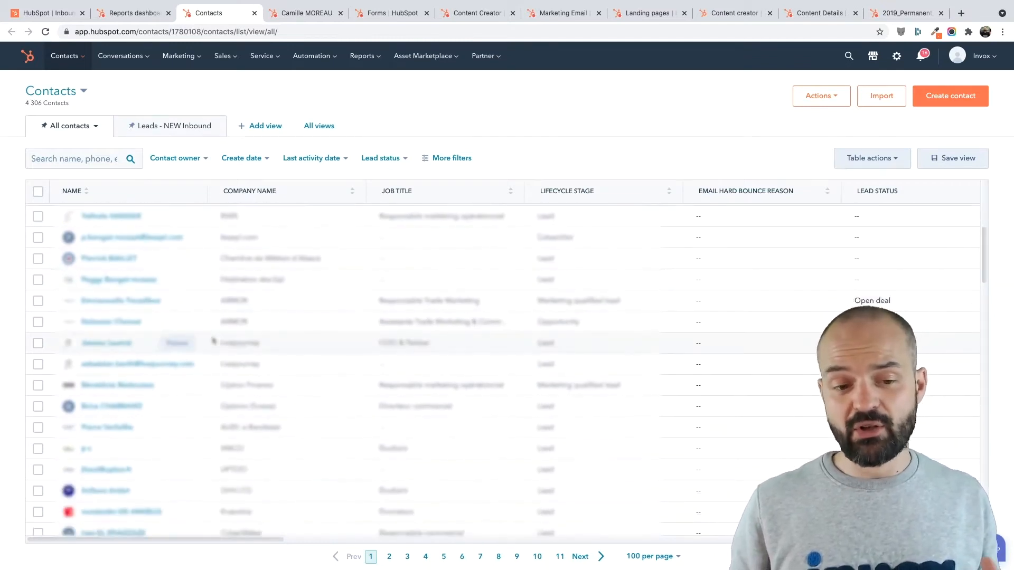
pyautogui.hscroll(15, 213, 340)
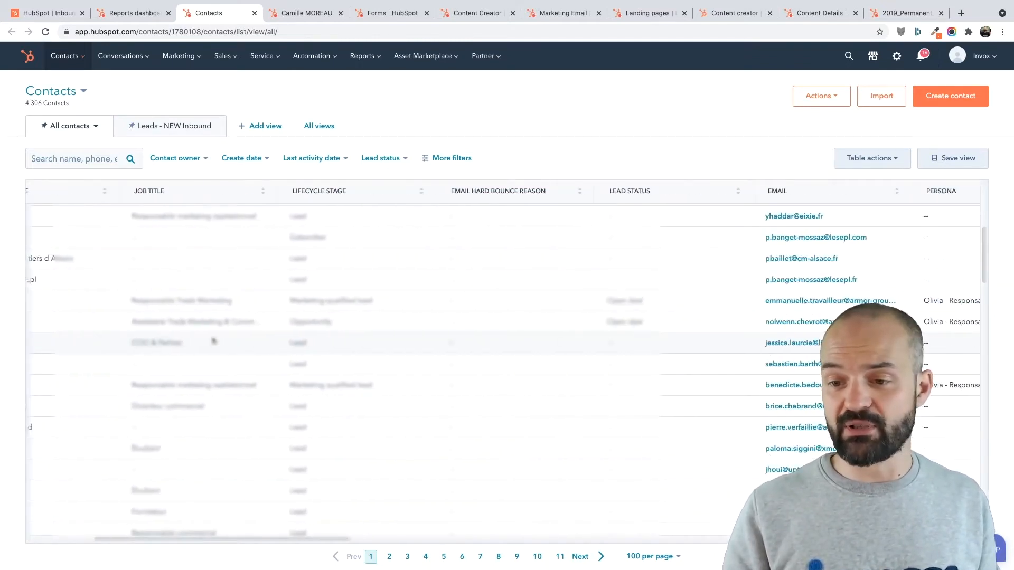
pyautogui.hscroll(12, 214, 341)
pyautogui.hscroll(-20, 214, 341)
pyautogui.hscroll(-8, 213, 341)
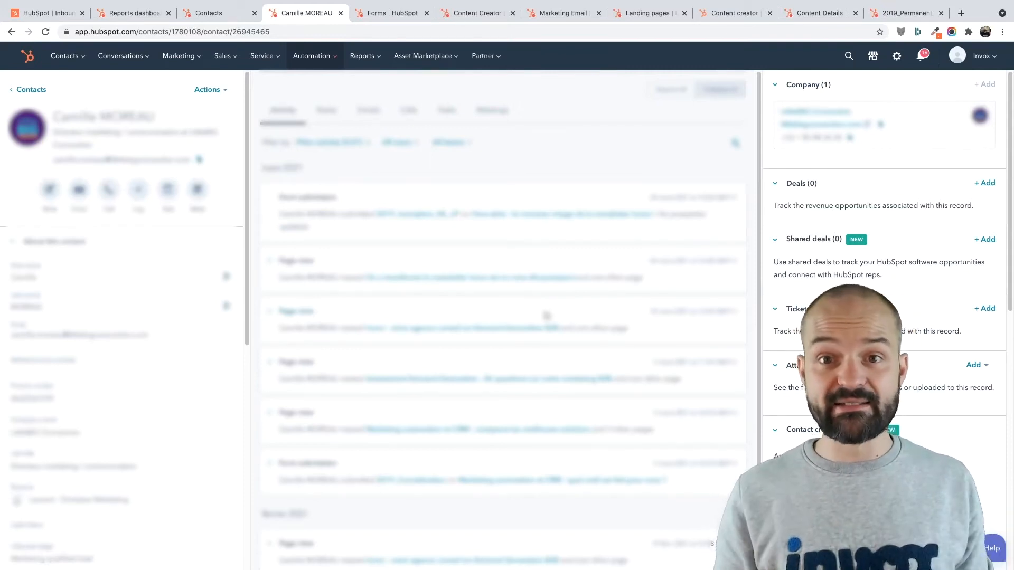
# Step: Examine the contact's activity timeline, expanding the older March form submission and the most recent page view for their details
pyautogui.scroll(-1, 546, 316)
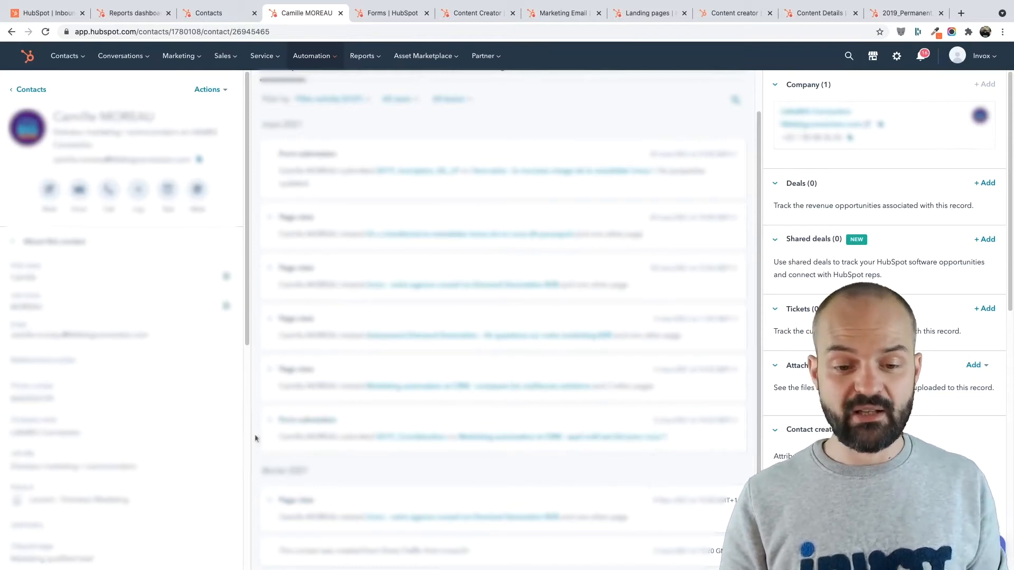
pyautogui.click(290, 425)
pyautogui.scroll(-5, 496, 475)
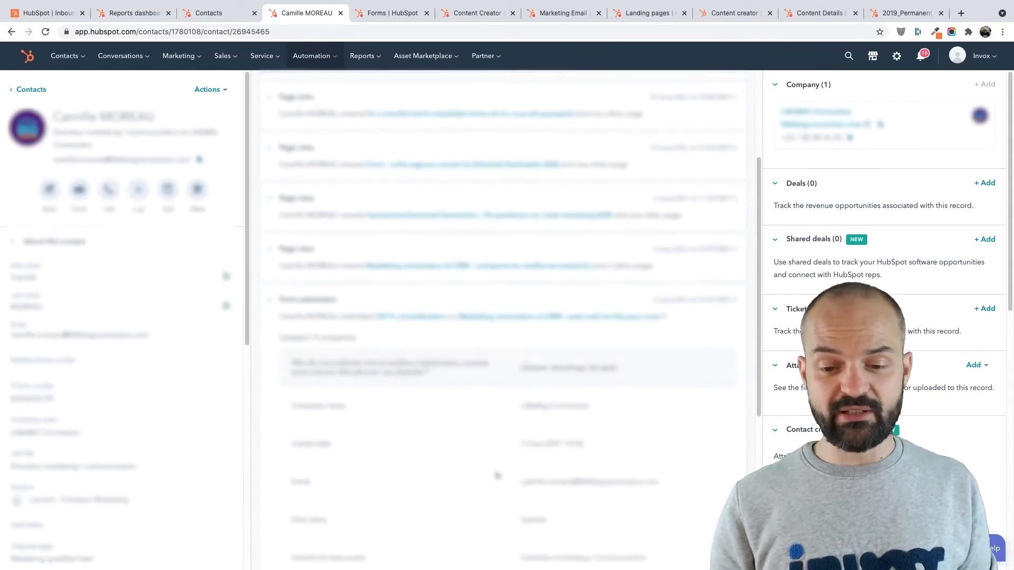
pyautogui.scroll(-2, 496, 476)
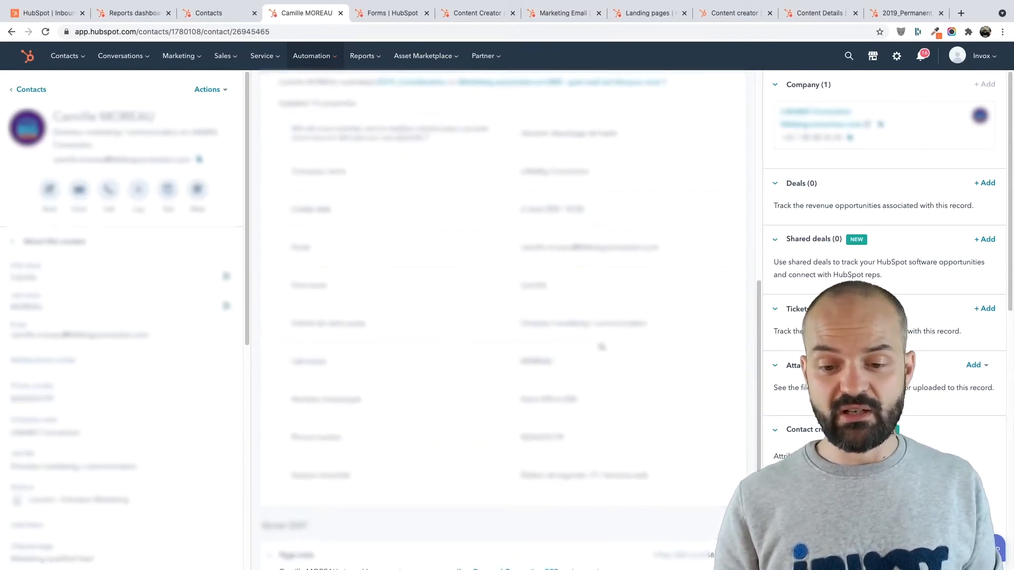
pyautogui.scroll(3, 446, 377)
pyautogui.scroll(5, 446, 377)
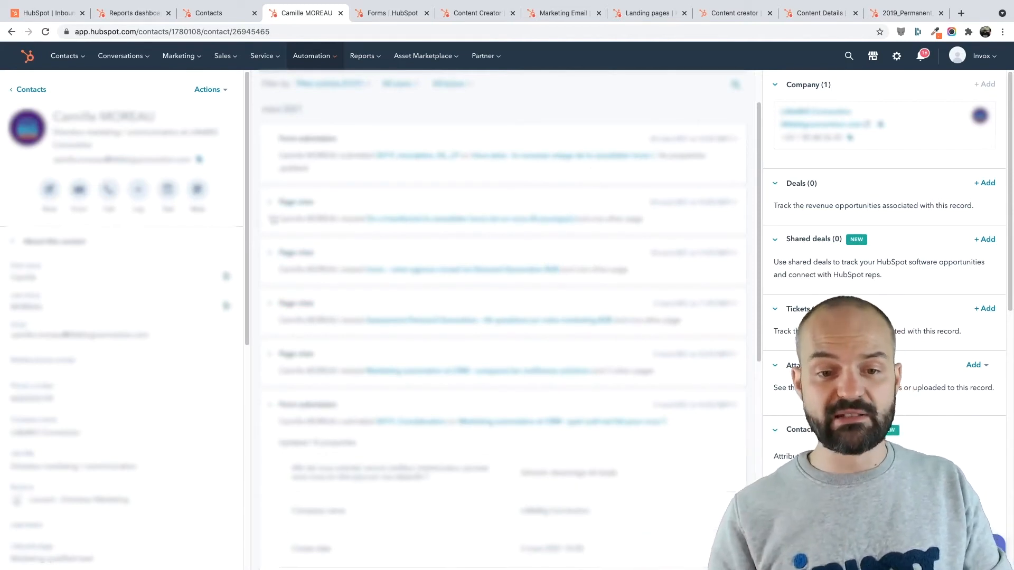
pyautogui.click(269, 202)
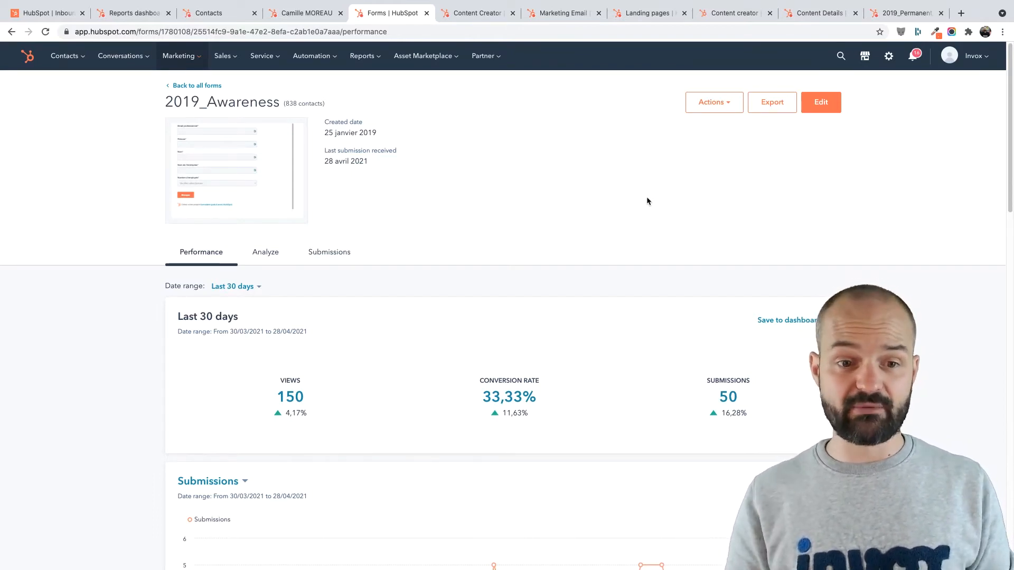
# Step: Review the 2019_Awareness form's performance for the last 30 days, including submissions, step completion and contact type
pyautogui.scroll(-3, 466, 258)
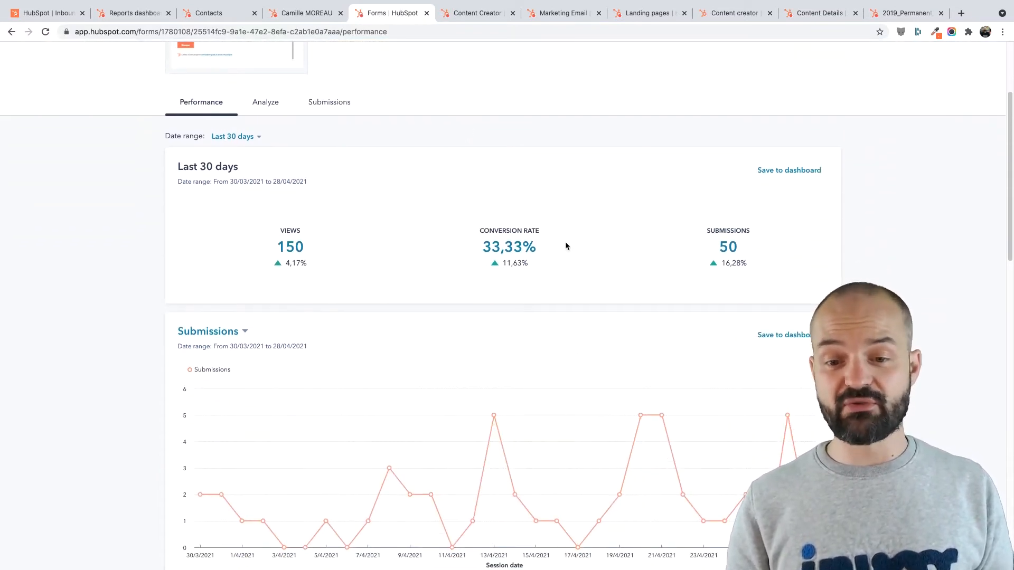
pyautogui.scroll(-3, 714, 295)
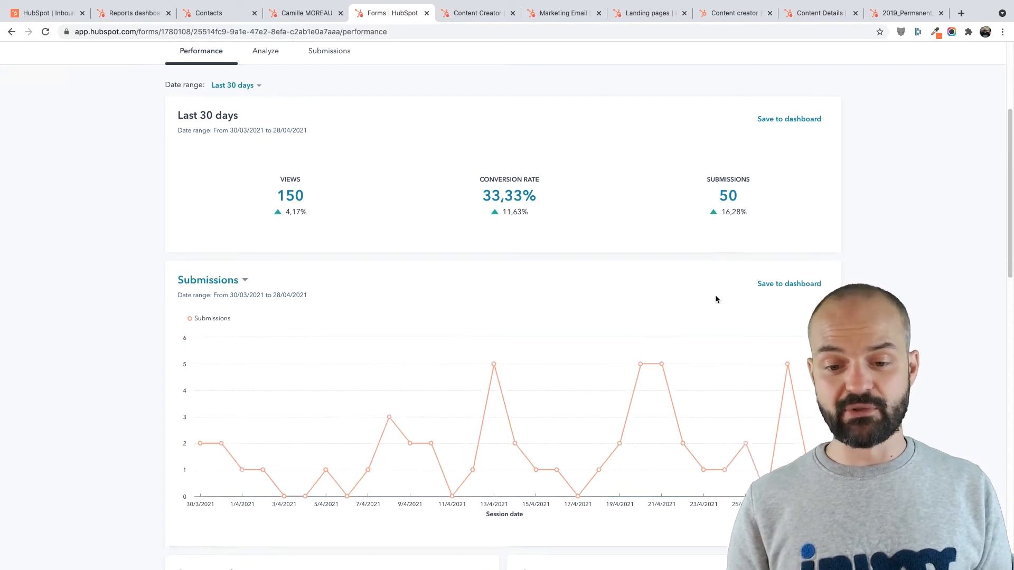
pyautogui.scroll(-5, 711, 387)
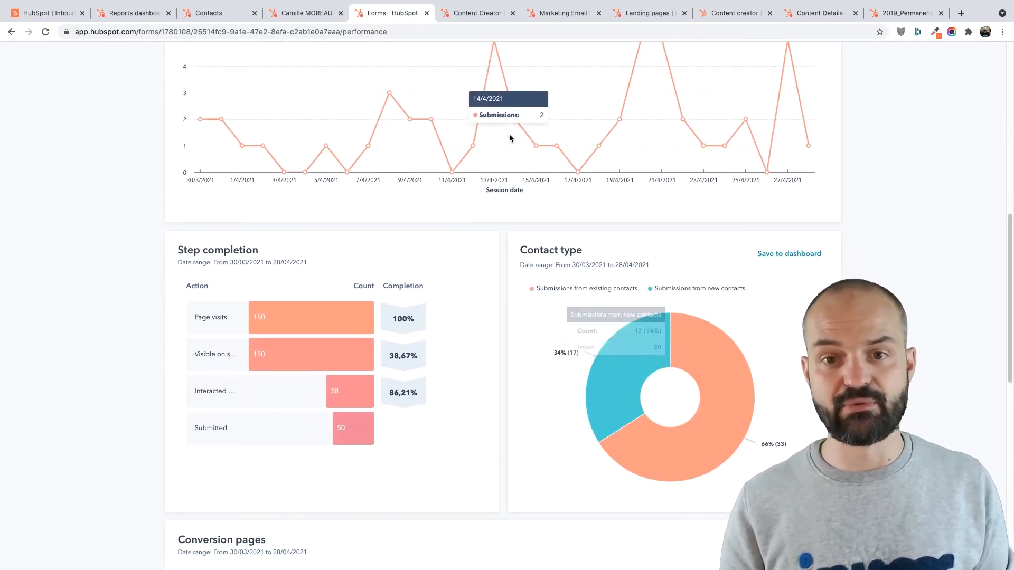
# Step: Create a marketing email named "test" from the "Invox Email 2021 - Email Visuels" template
pyautogui.click(477, 16)
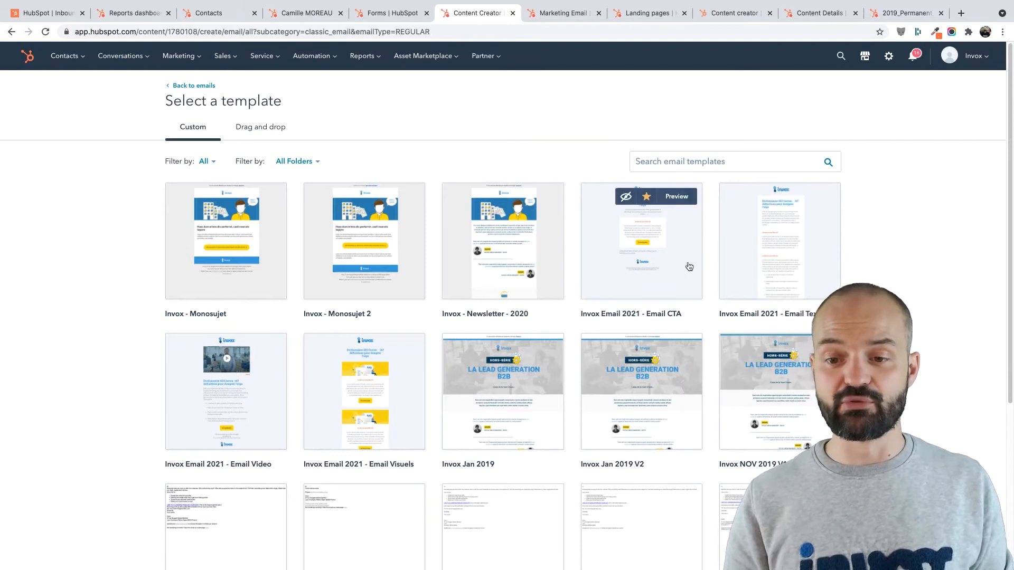
pyautogui.click(398, 388)
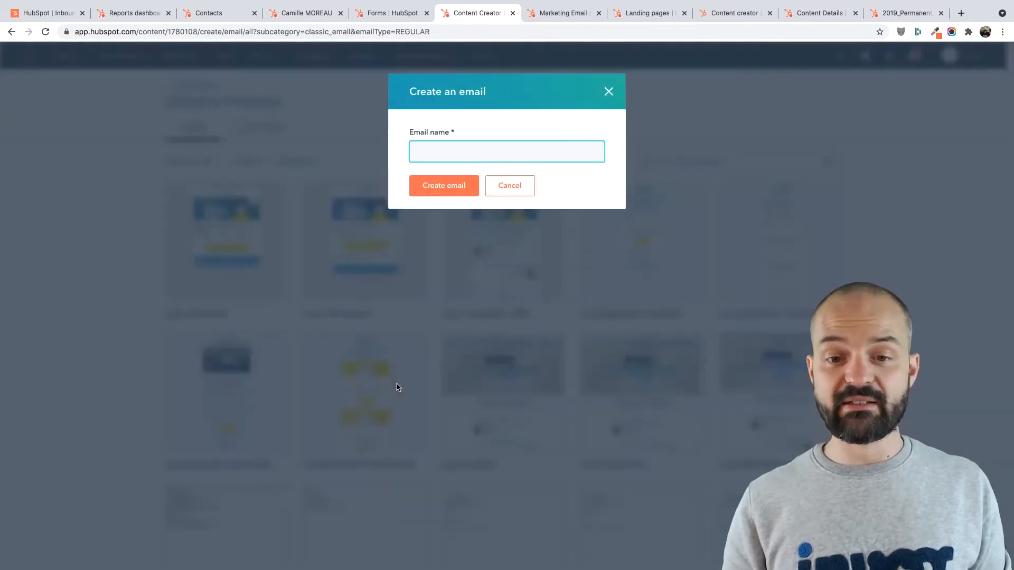
pyautogui.write('test')
pyautogui.click(438, 188)
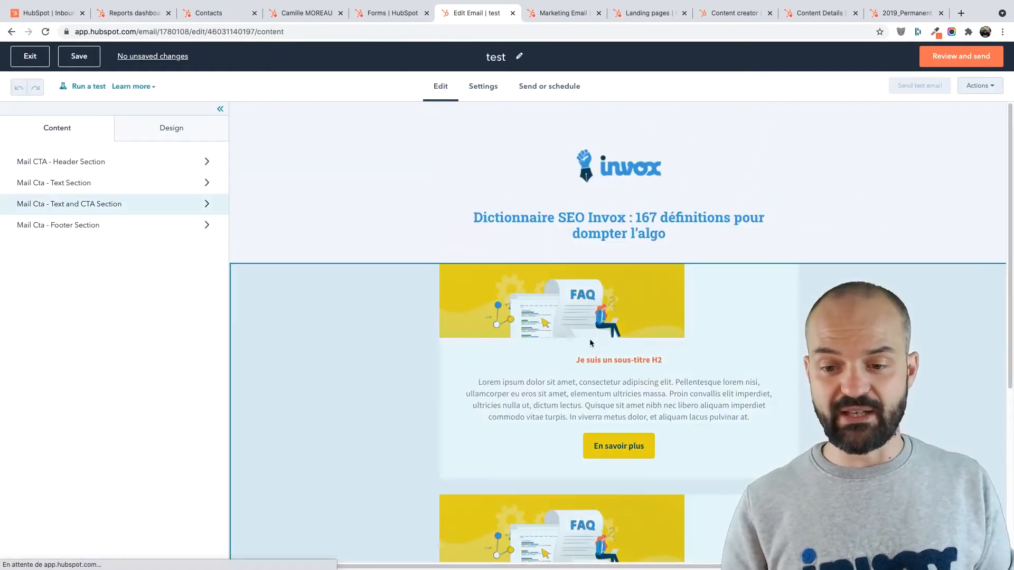
# Step: Open the first repeated text block of the Text and CTA section and examine its banner, title, content and CTA settings
pyautogui.scroll(-5, 681, 376)
pyautogui.click(676, 304)
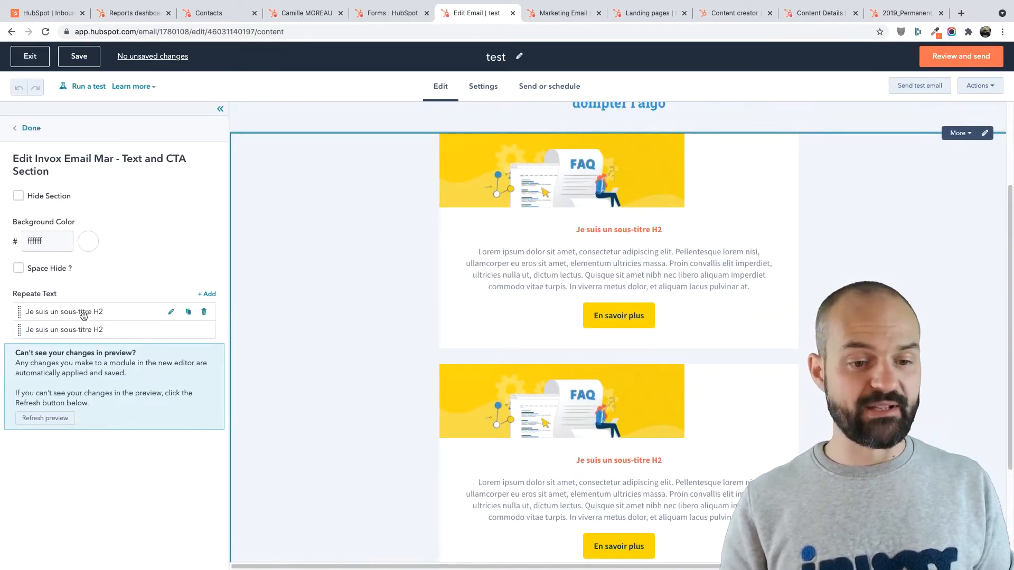
pyautogui.click(171, 313)
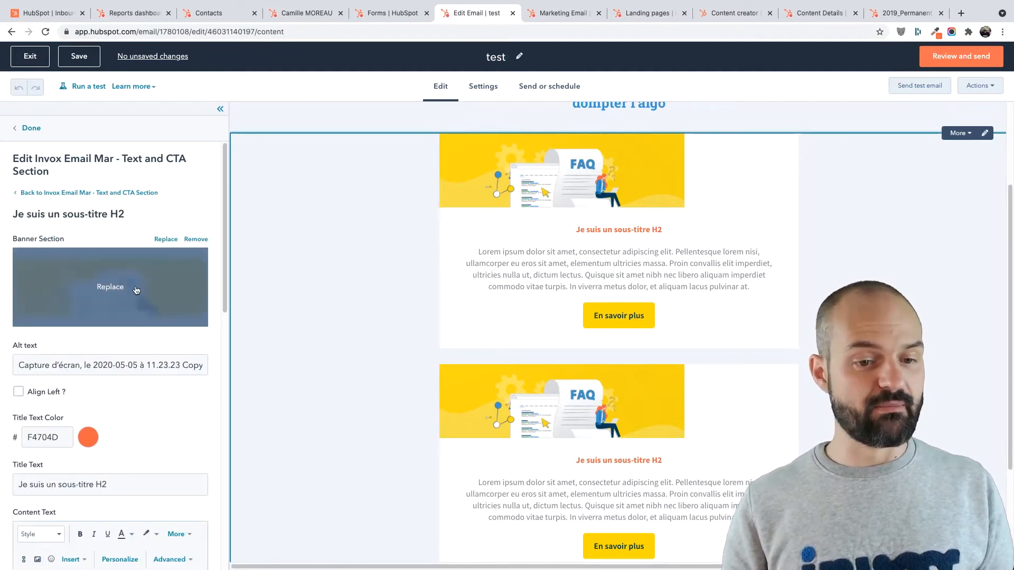
pyautogui.scroll(-3, 117, 314)
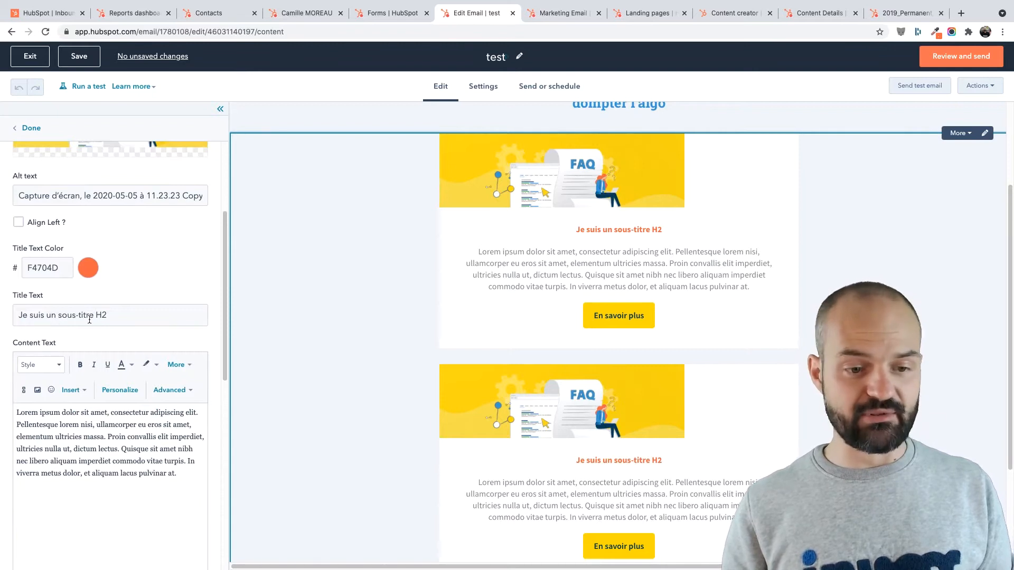
pyautogui.scroll(-7, 89, 444)
pyautogui.scroll(-1, 91, 450)
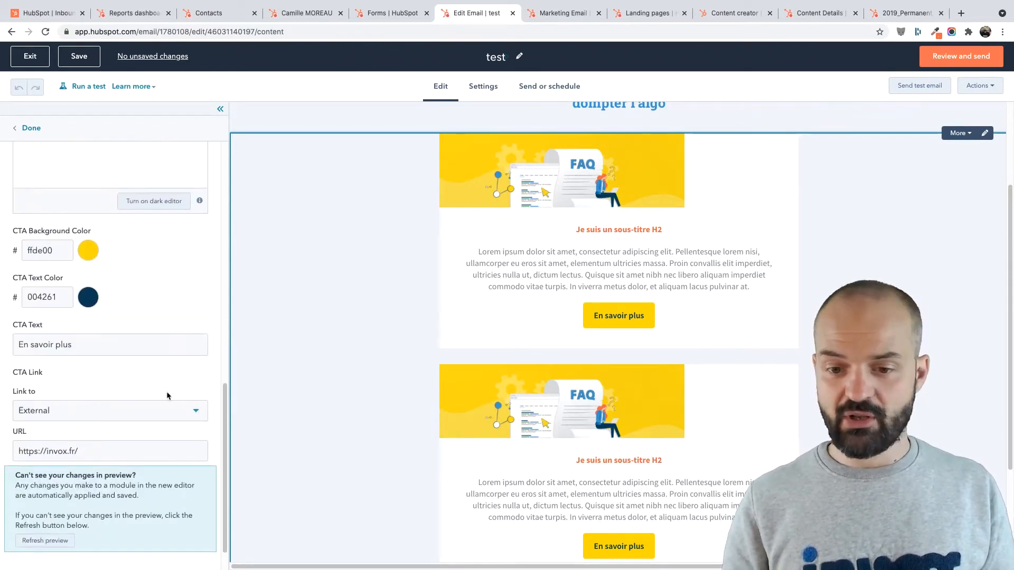
pyautogui.scroll(-3, 517, 350)
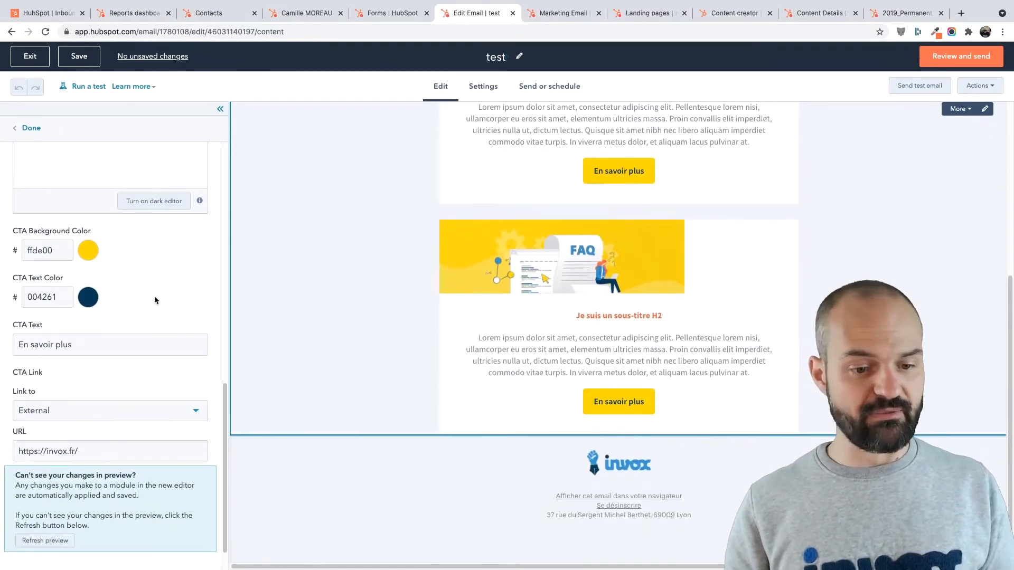
pyautogui.scroll(-2, 152, 300)
pyautogui.scroll(10, 152, 300)
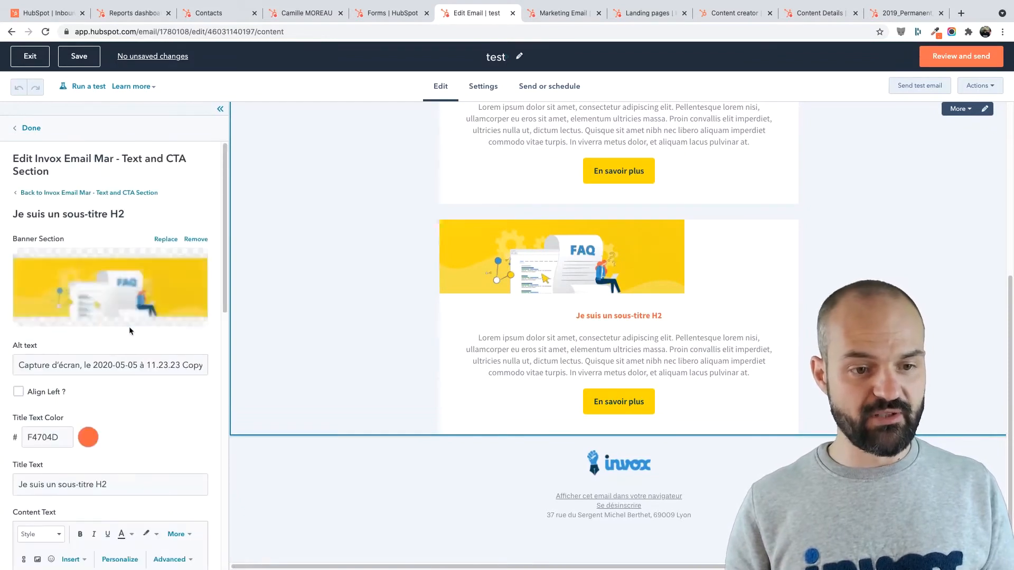
# Step: Return to the Text and CTA section's settings and add another repeated text block
pyautogui.click(34, 193)
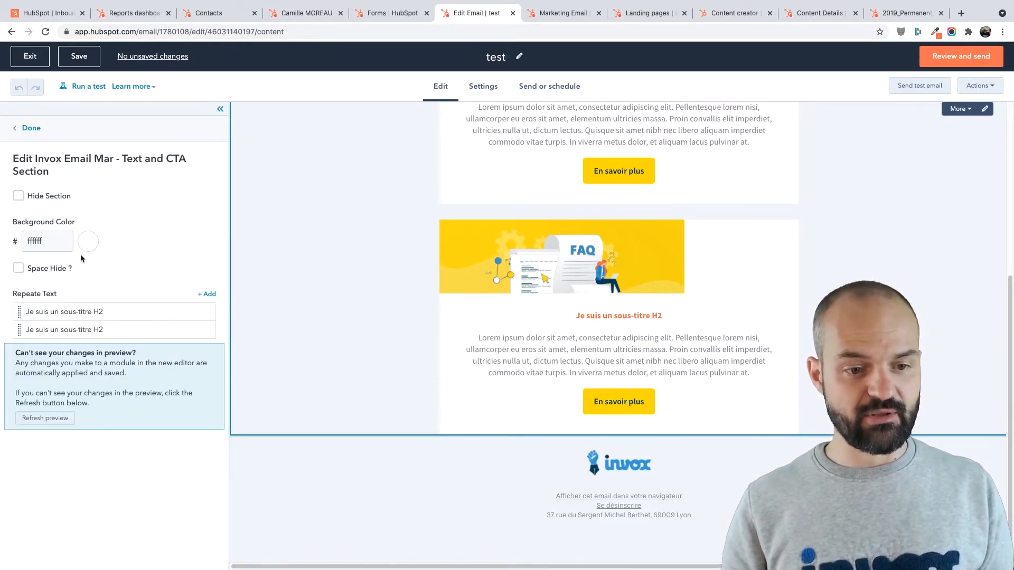
pyautogui.click(207, 293)
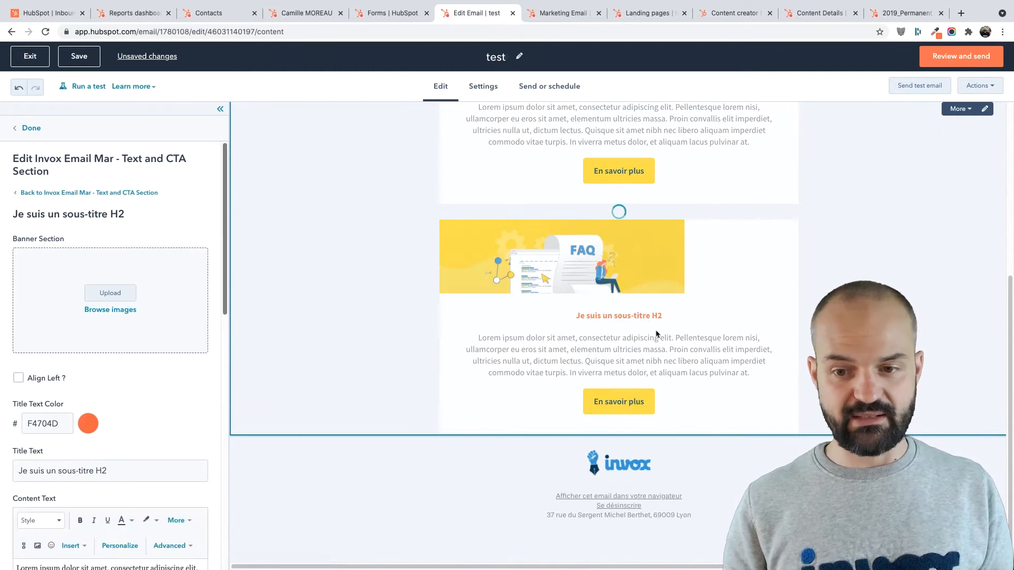
# Step: Review the email preview from the added text block up to the header
pyautogui.scroll(-3, 591, 429)
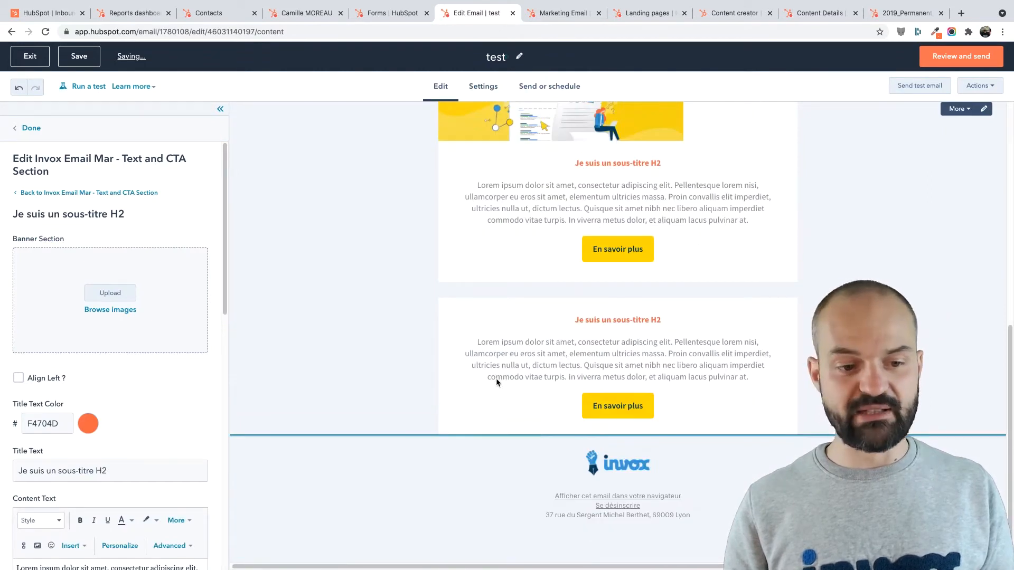
pyautogui.scroll(2, 613, 285)
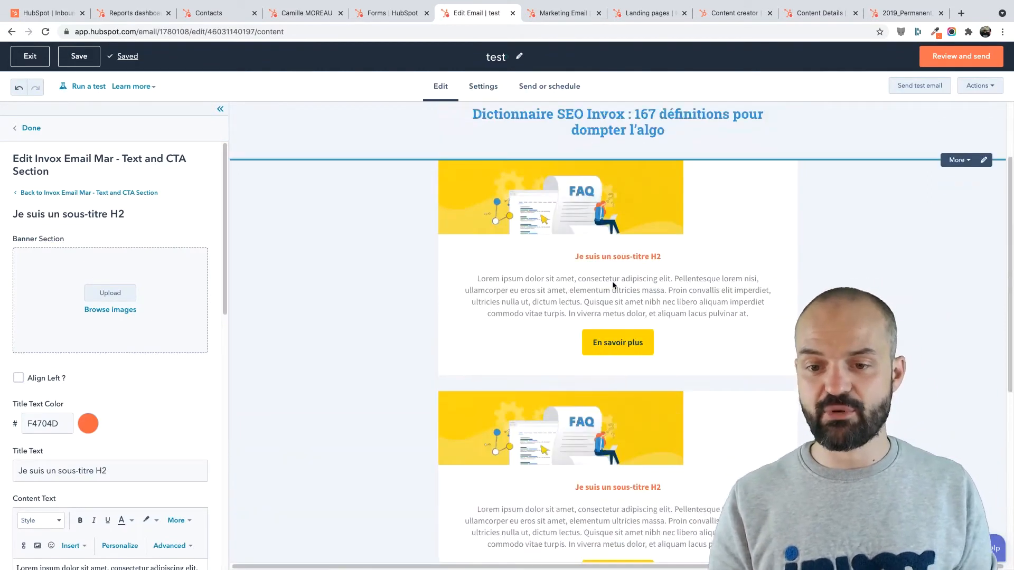
pyautogui.scroll(2, 613, 285)
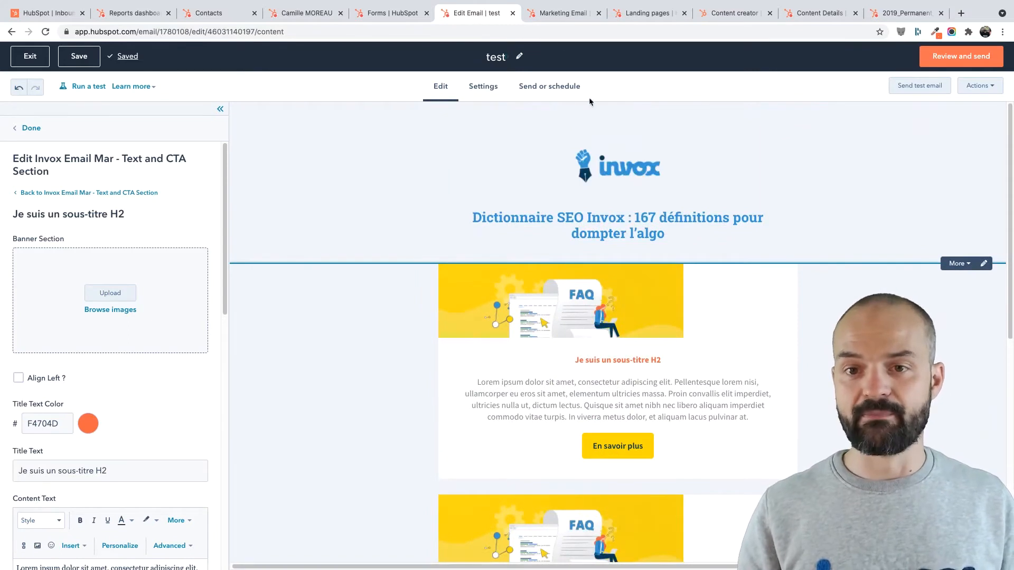
# Step: Review the performance of the 2021_OneShot_Email_Newsletter_01-8-ans email, including open and click rates, delivery, click map and top clicked links
pyautogui.click(556, 14)
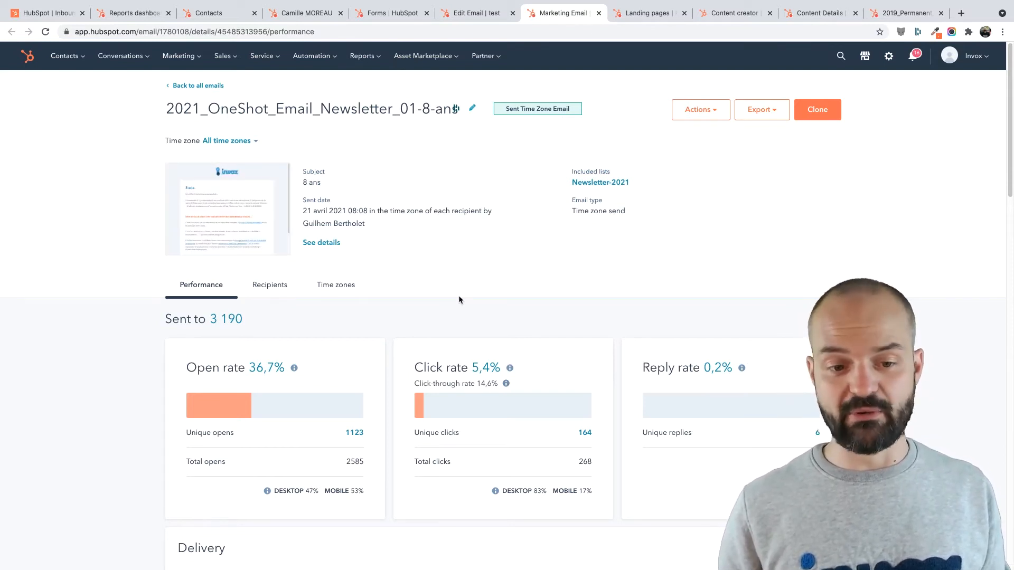
pyautogui.scroll(-3, 459, 299)
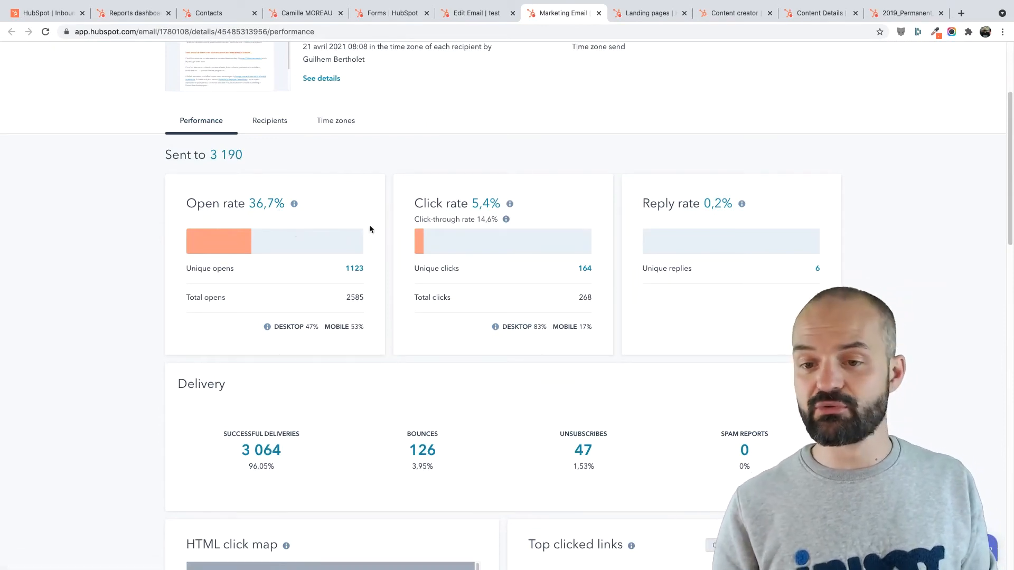
pyautogui.scroll(-6, 618, 289)
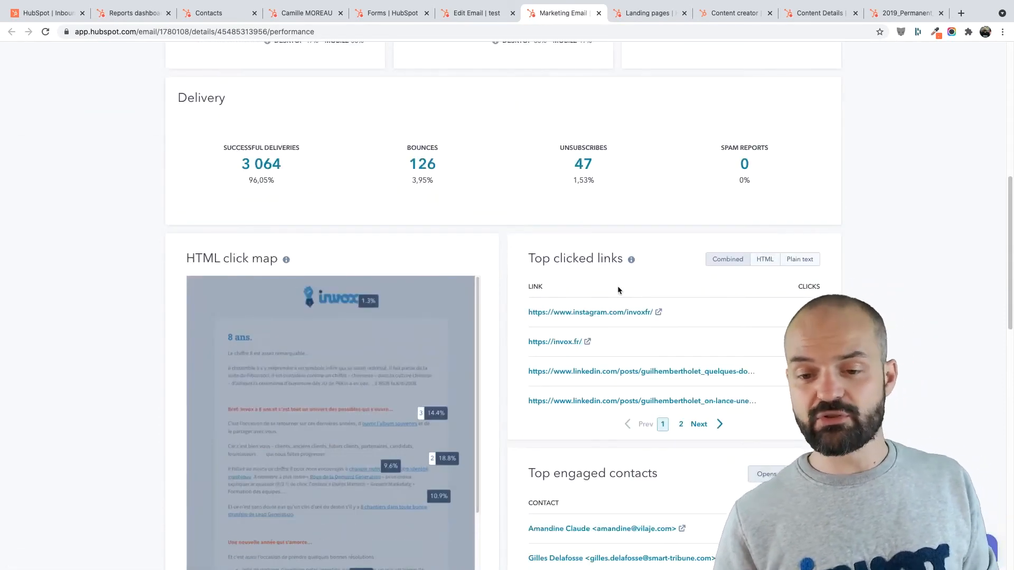
pyautogui.scroll(-2, 618, 287)
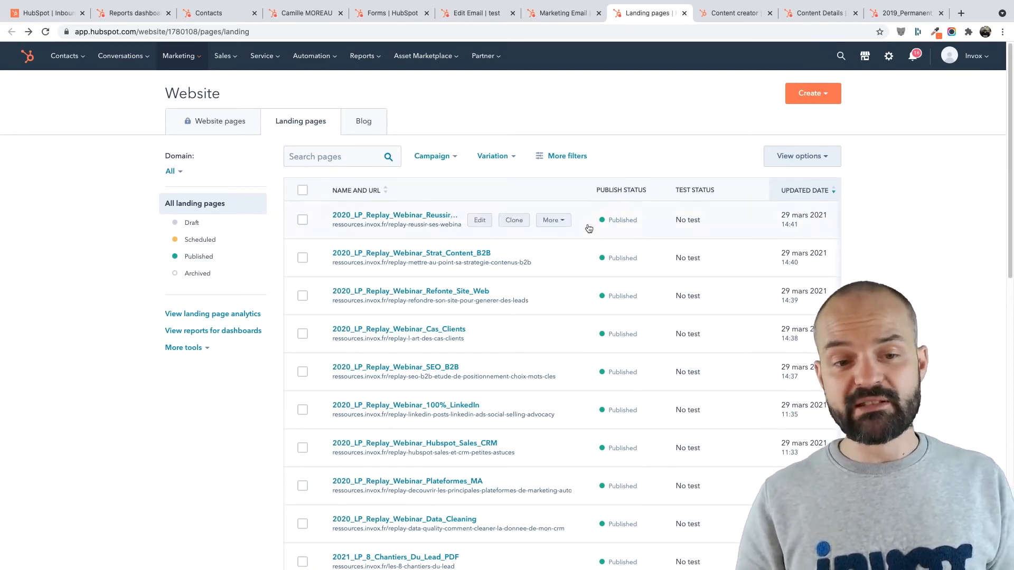
# Step: Browse the list of landing pages, checking their publish and test status
pyautogui.scroll(-1, 526, 290)
pyautogui.scroll(-12, 526, 290)
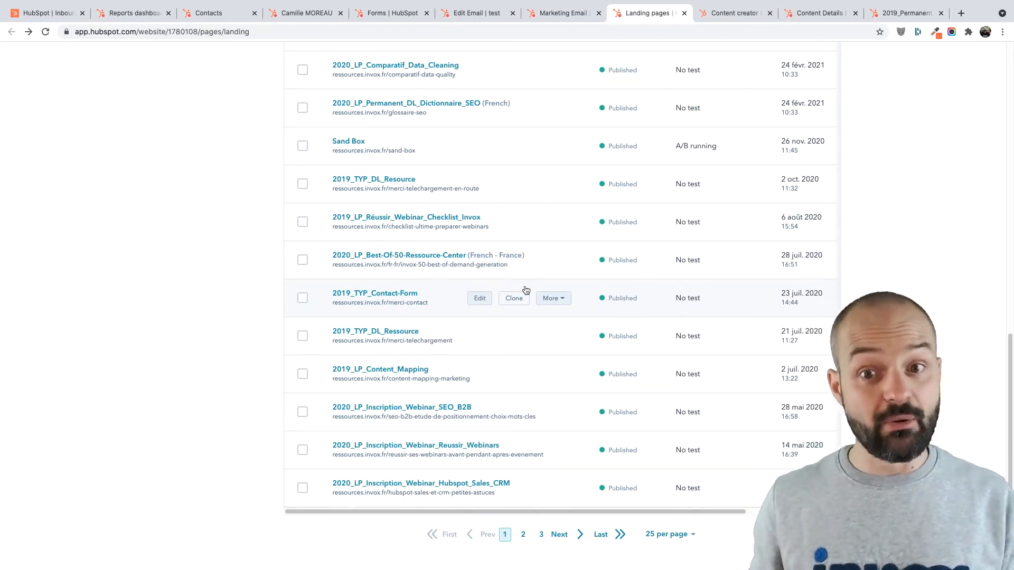
pyautogui.scroll(5, 651, 226)
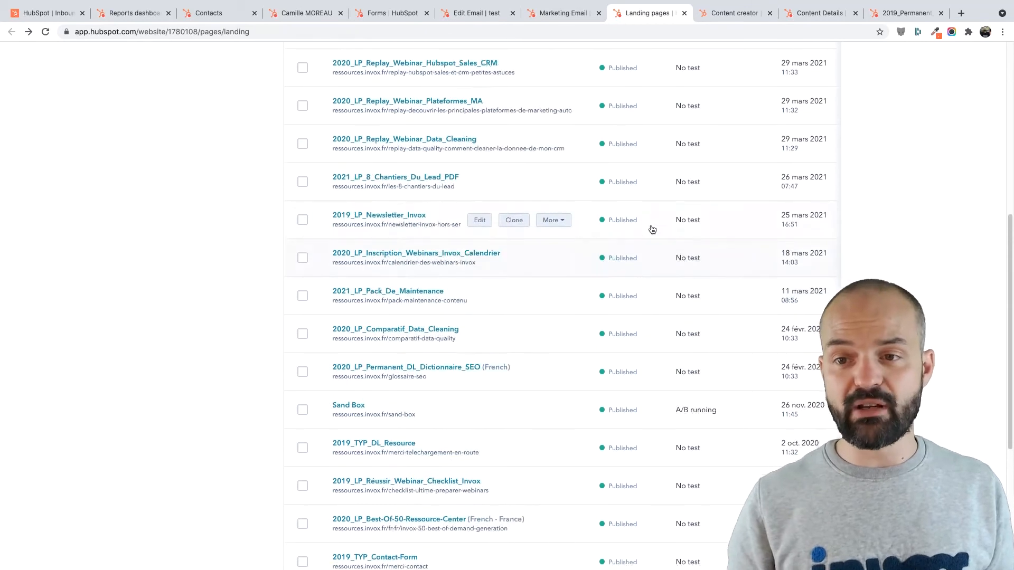
# Step: Create a landing page named "test" from the "Invox jan 2019 Landing Page" template
pyautogui.click(730, 20)
pyautogui.moveTo(574, 282)
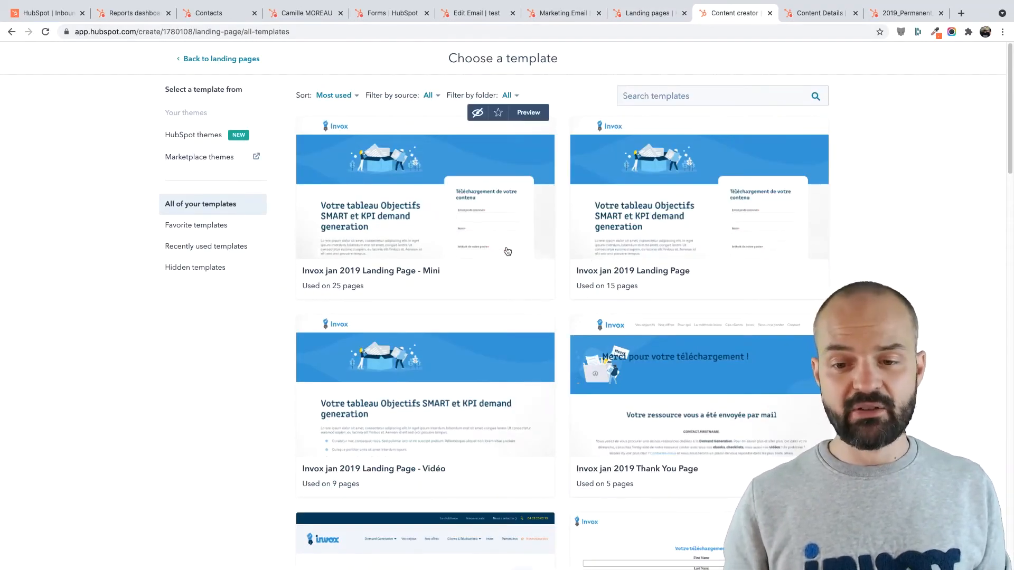
pyautogui.click(702, 222)
pyautogui.click(477, 151)
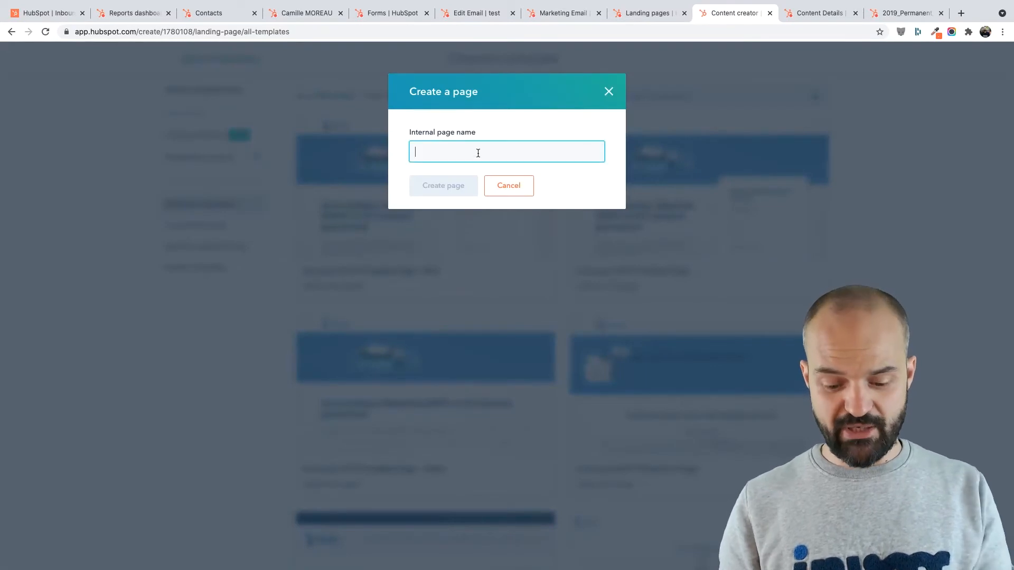
pyautogui.write('test')
pyautogui.press('Return')
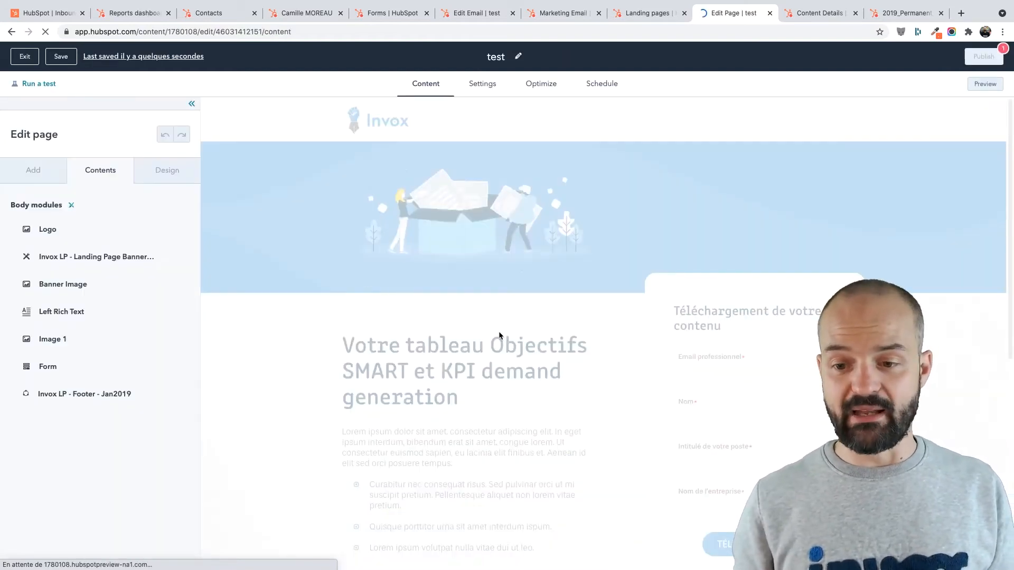
# Step: Examine the landing page's layout and open the editing options of its left rich text and form modules
pyautogui.scroll(-3, 578, 389)
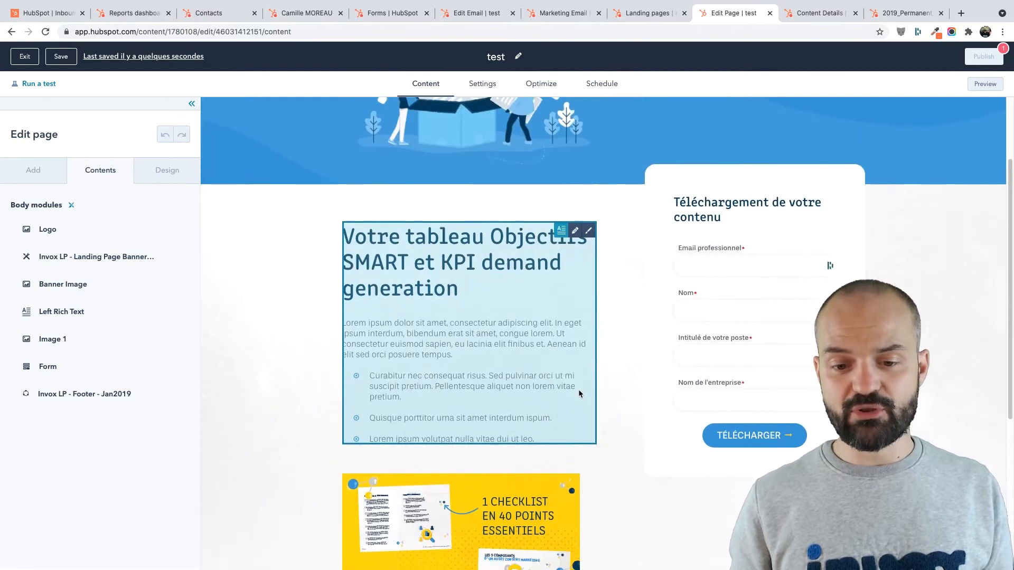
pyautogui.click(475, 316)
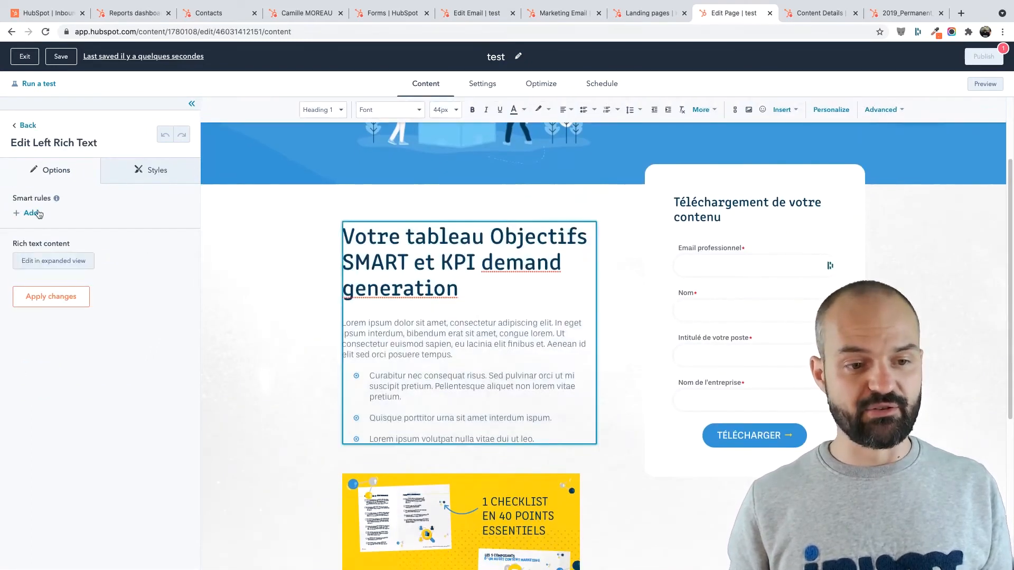
pyautogui.scroll(-2, 503, 464)
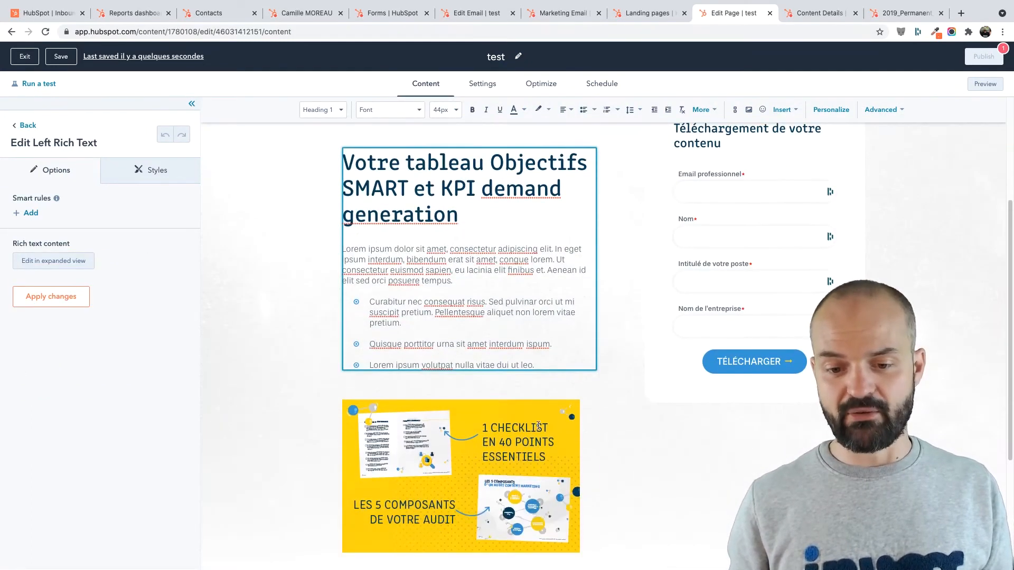
pyautogui.scroll(-2, 503, 464)
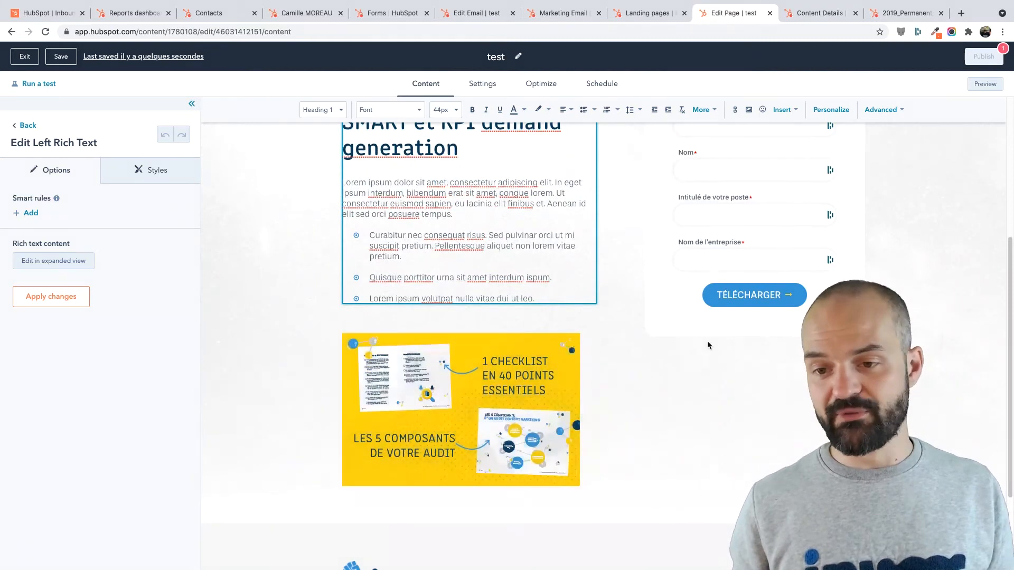
pyautogui.scroll(4, 799, 316)
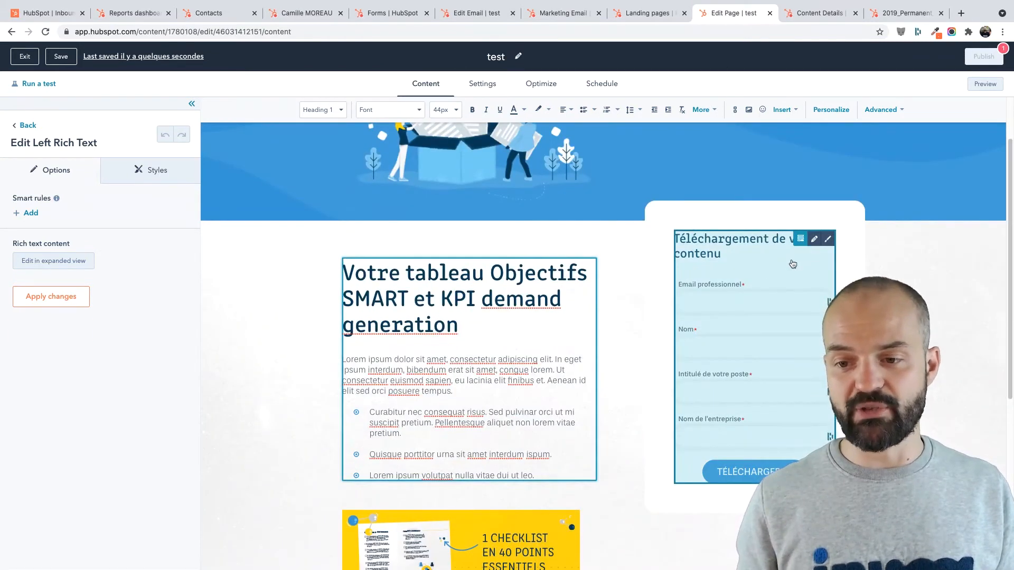
pyautogui.click(790, 263)
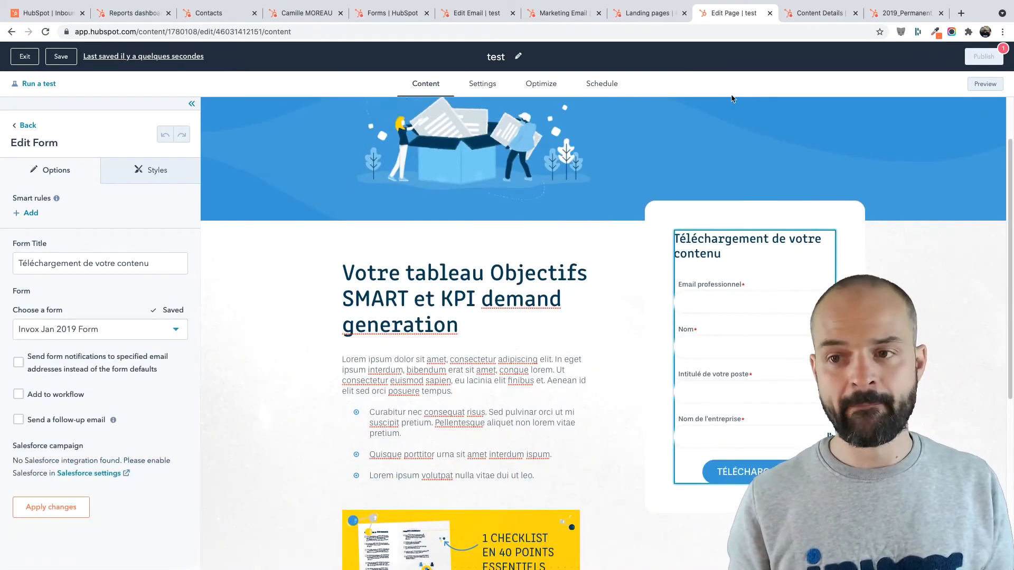
# Step: Review the 2019_LP_8_Chantiers_Lead_Gen landing page's performance for this month, including page metrics, daily page views and traffic sources
pyautogui.click(827, 16)
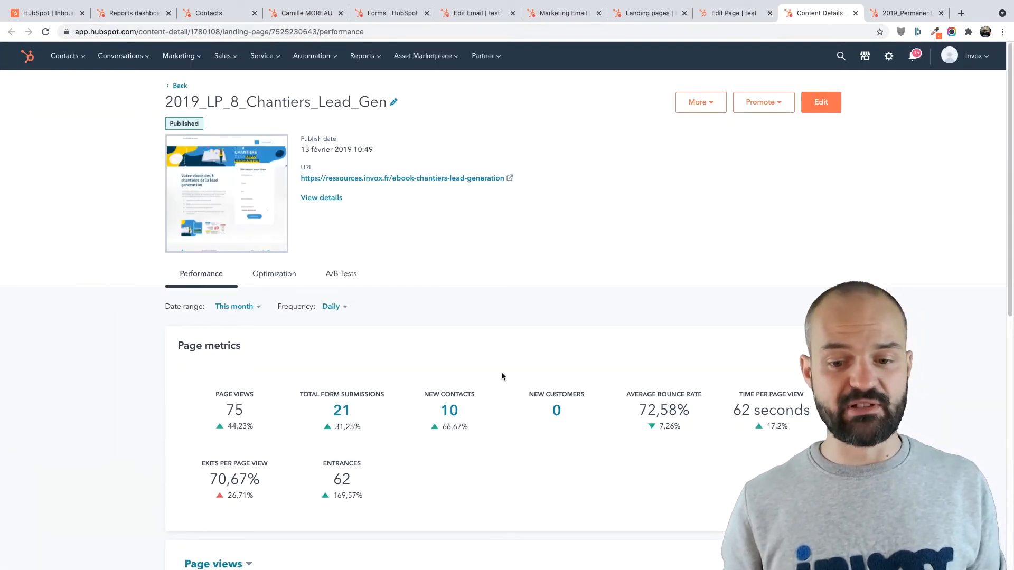
pyautogui.scroll(-1, 492, 370)
pyautogui.scroll(-4, 493, 364)
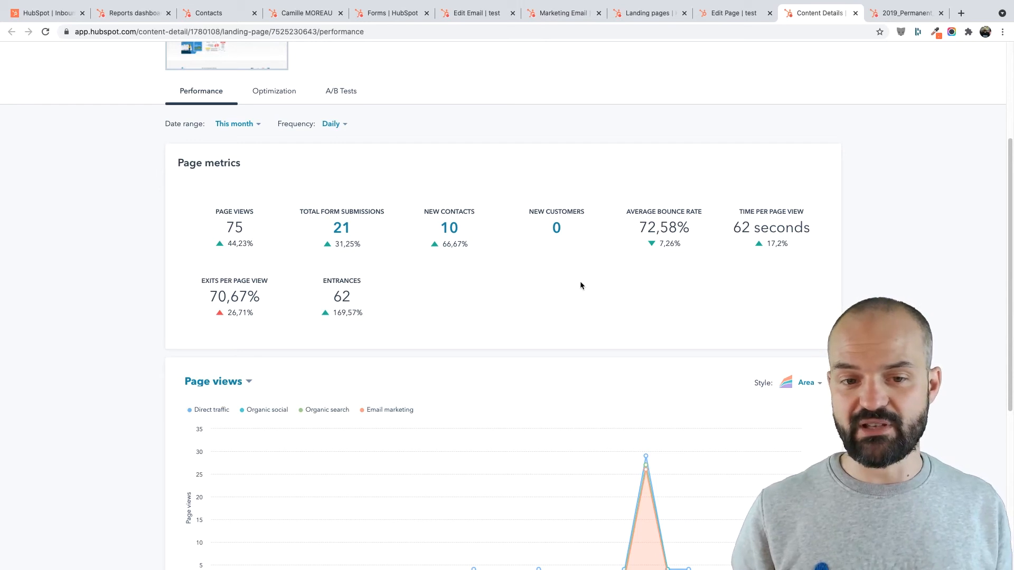
pyautogui.scroll(-6, 564, 291)
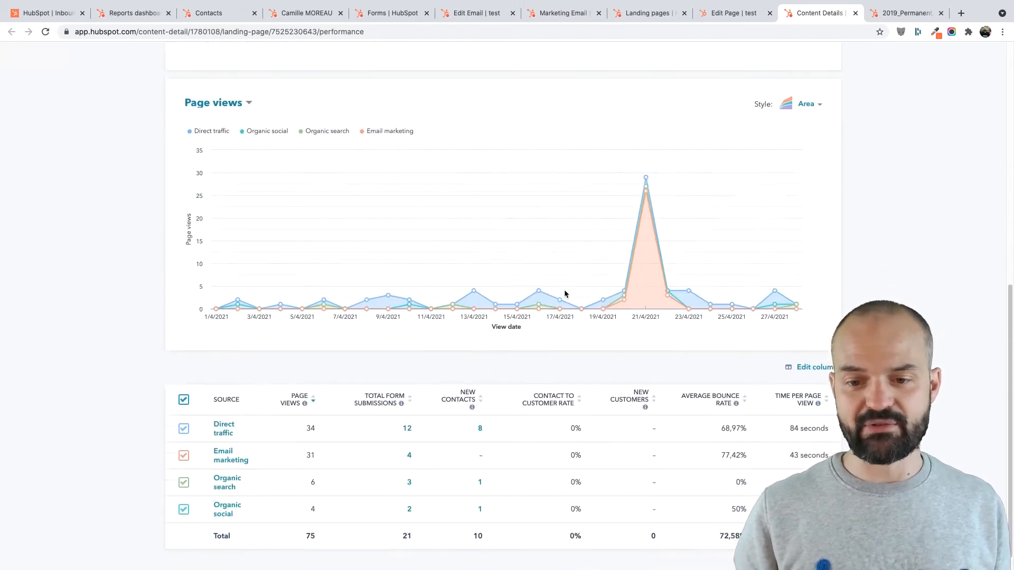
pyautogui.scroll(1, 669, 299)
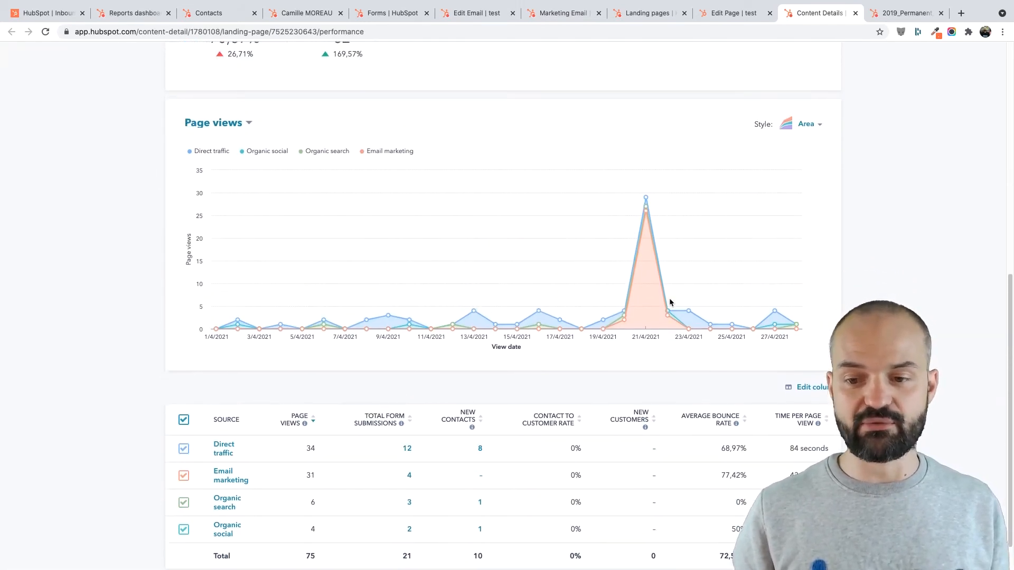
pyautogui.scroll(9, 670, 302)
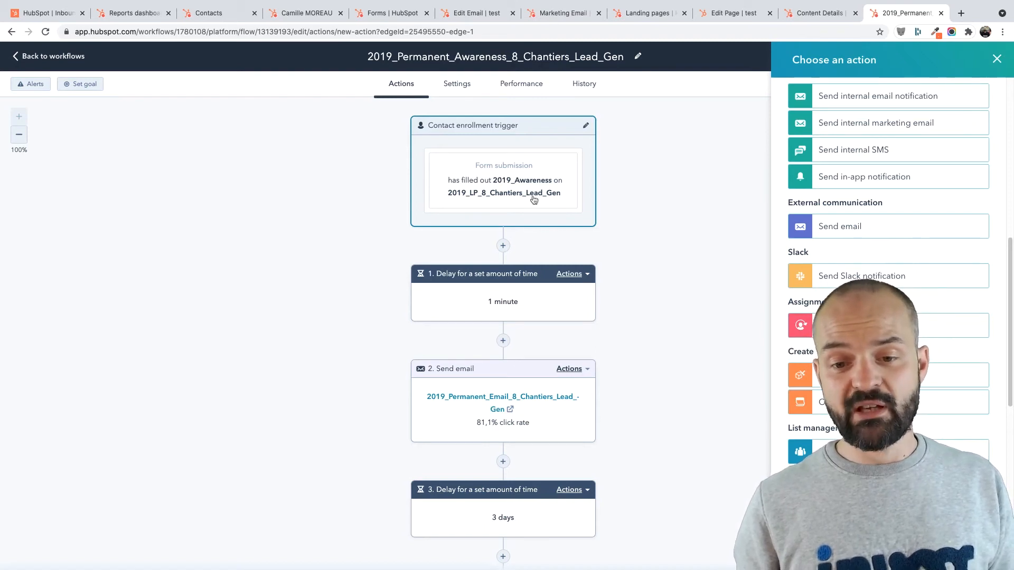
# Step: Open the performance page of the email sent in the 2019_Permanent_Awareness_8_Chantiers_Lead_Gen workflow's second action, and return to the workflow
pyautogui.scroll(-3, 522, 297)
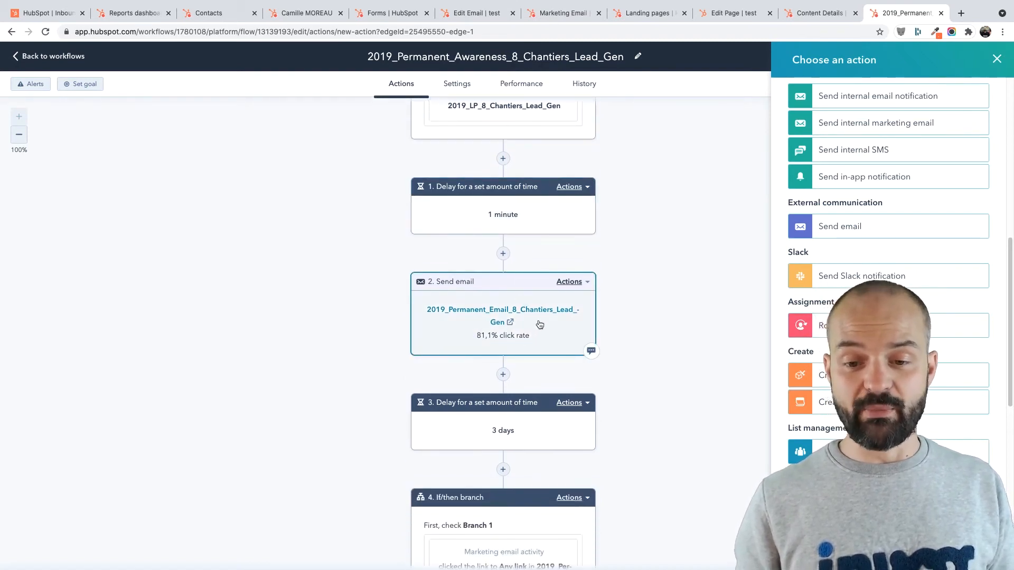
pyautogui.click(511, 323)
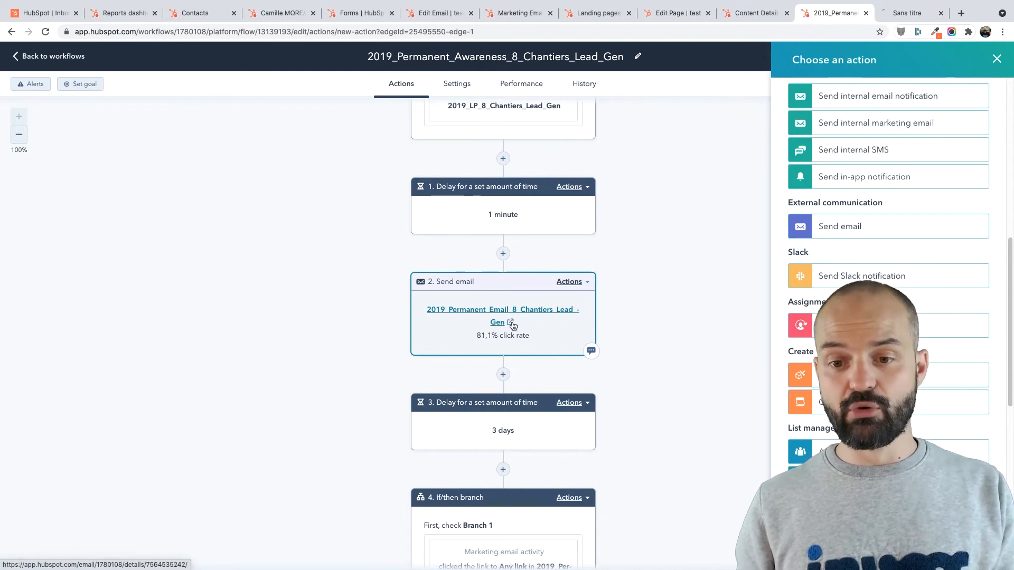
pyautogui.click(900, 21)
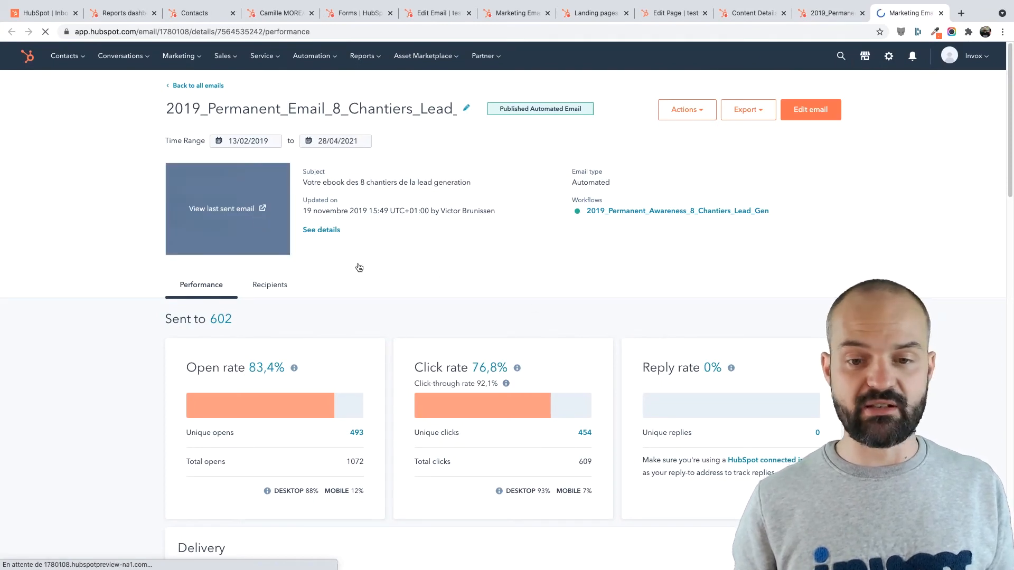
pyautogui.click(829, 15)
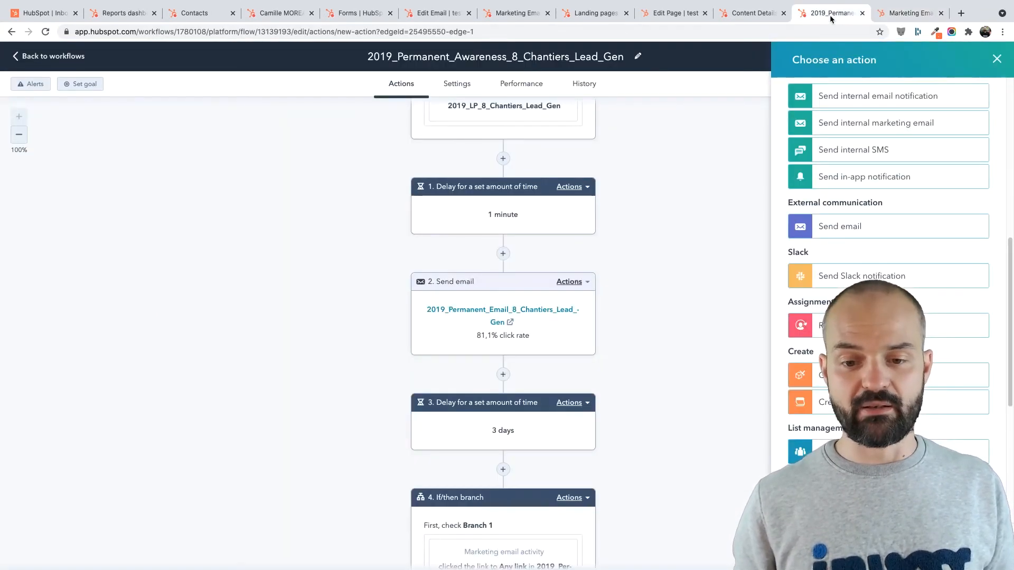
# Step: Examine the workflow's delay, the if/then branch on email link clicks, and the Slack notification under Branch 1
pyautogui.scroll(-3, 654, 256)
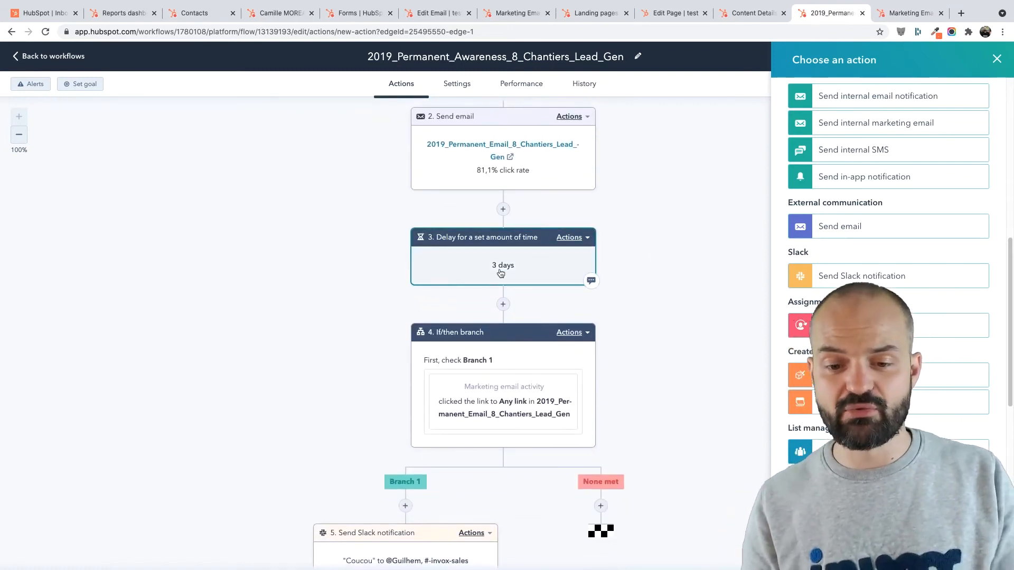
pyautogui.scroll(-1, 510, 306)
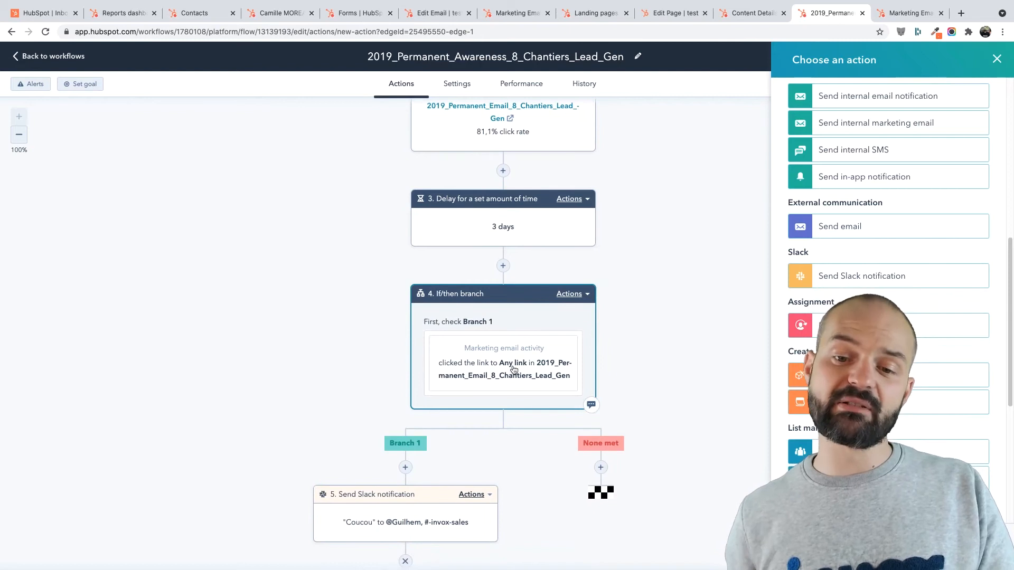
pyautogui.scroll(-2, 514, 386)
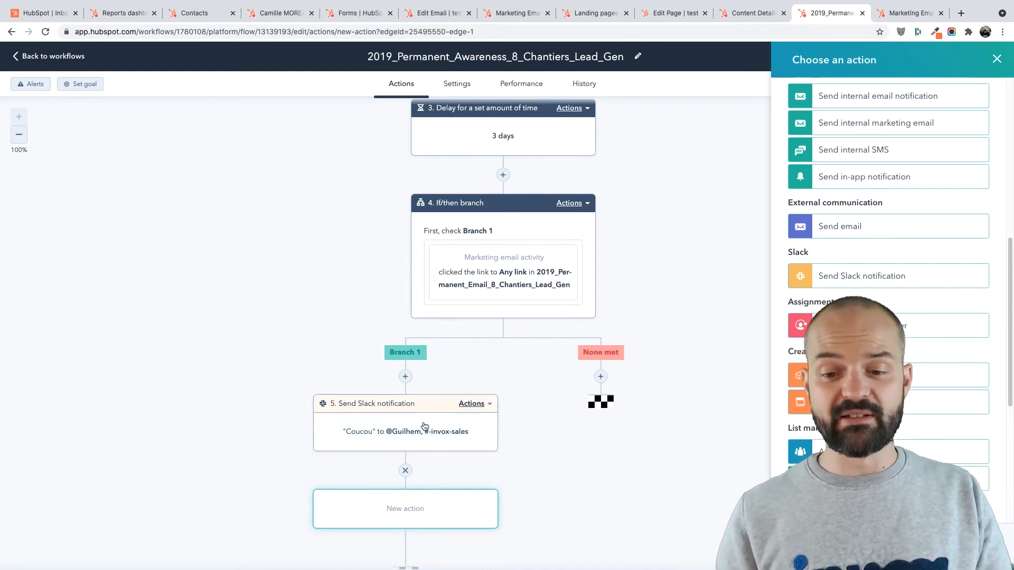
# Step: Add a send email action to the workflow's None met branch using the 2020_Permanent_Email_Ebook_Chantier_Data_Quality email
pyautogui.click(600, 376)
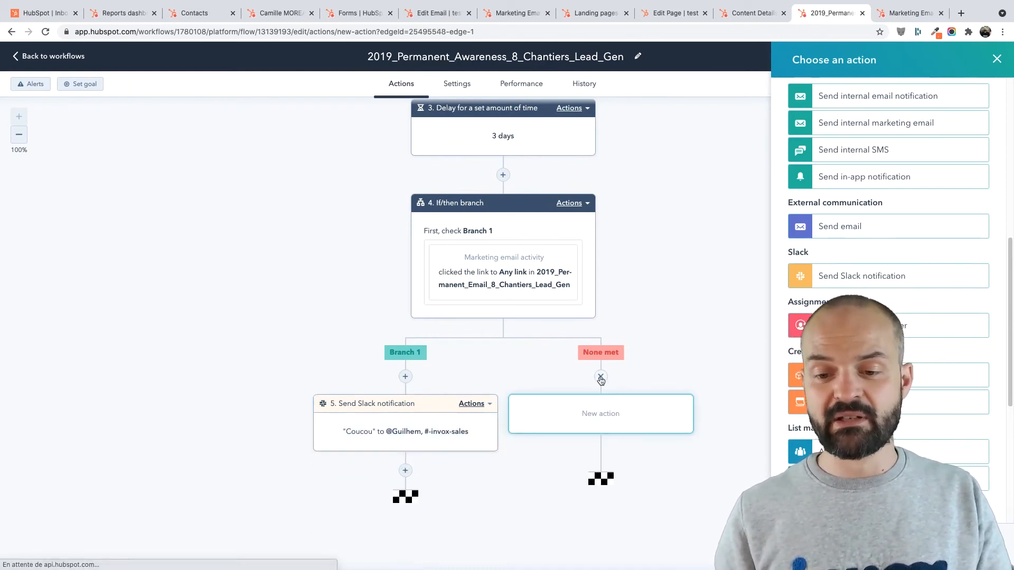
pyautogui.click(849, 226)
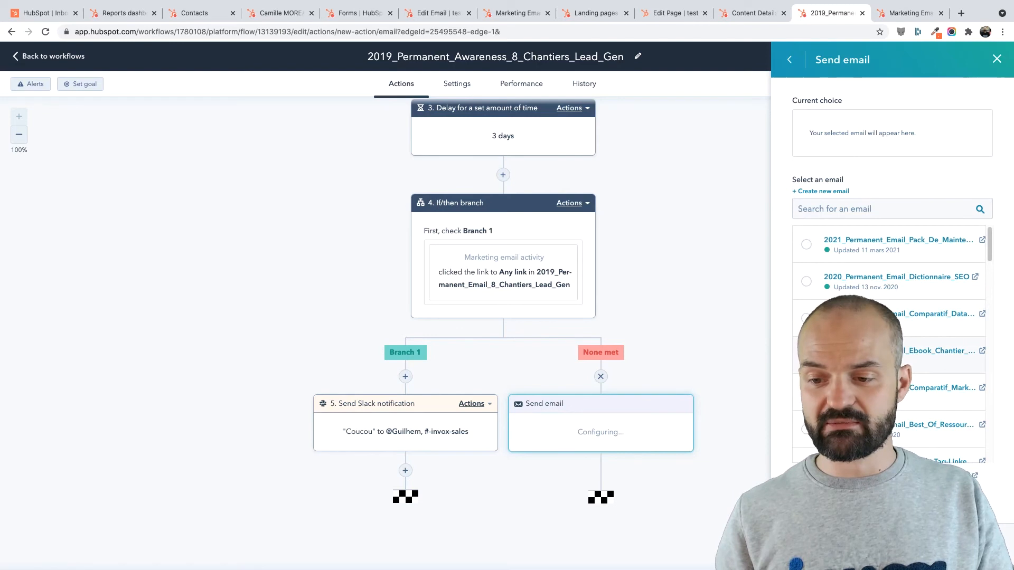
pyautogui.click(798, 361)
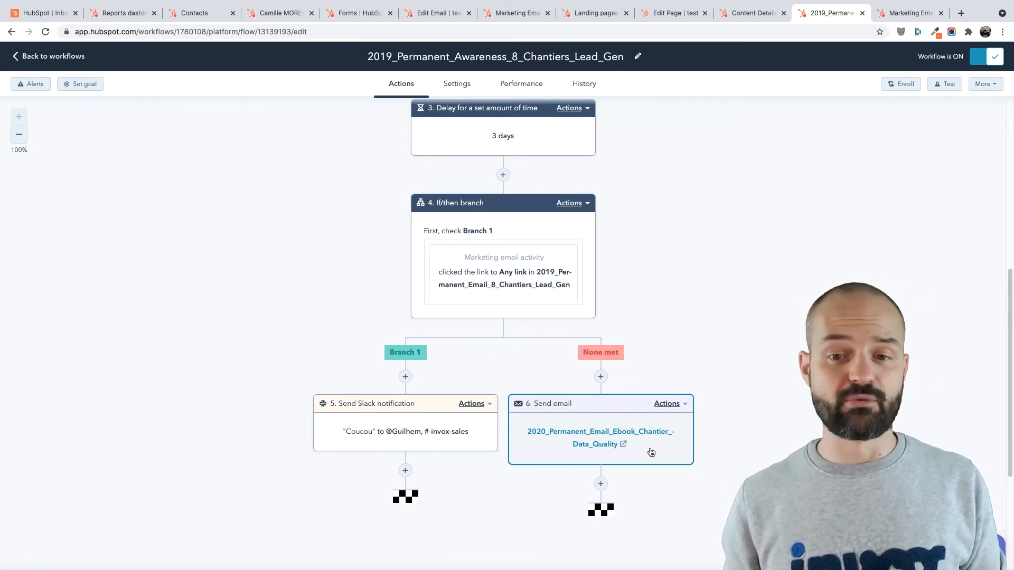
pyautogui.scroll(7, 723, 293)
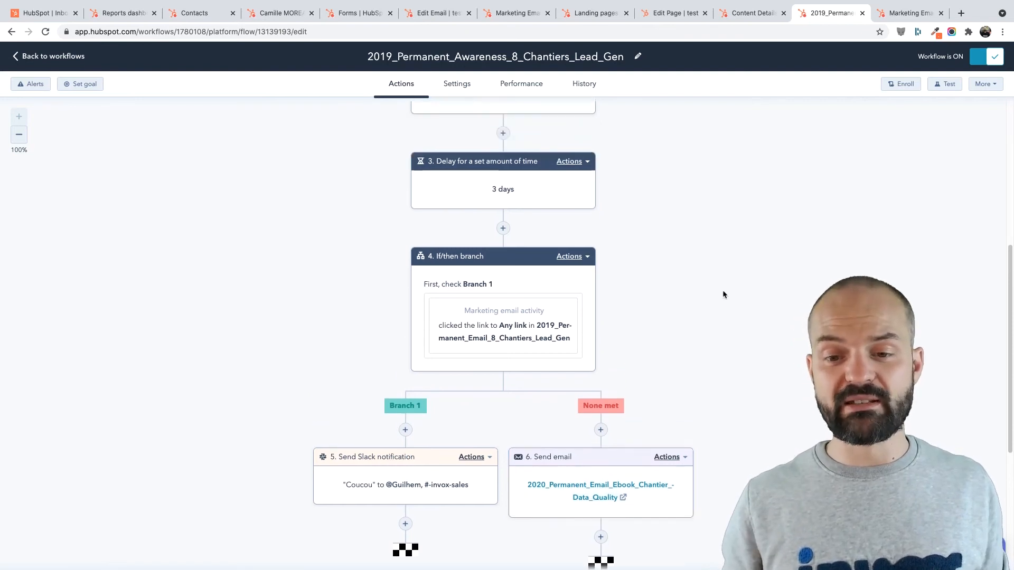